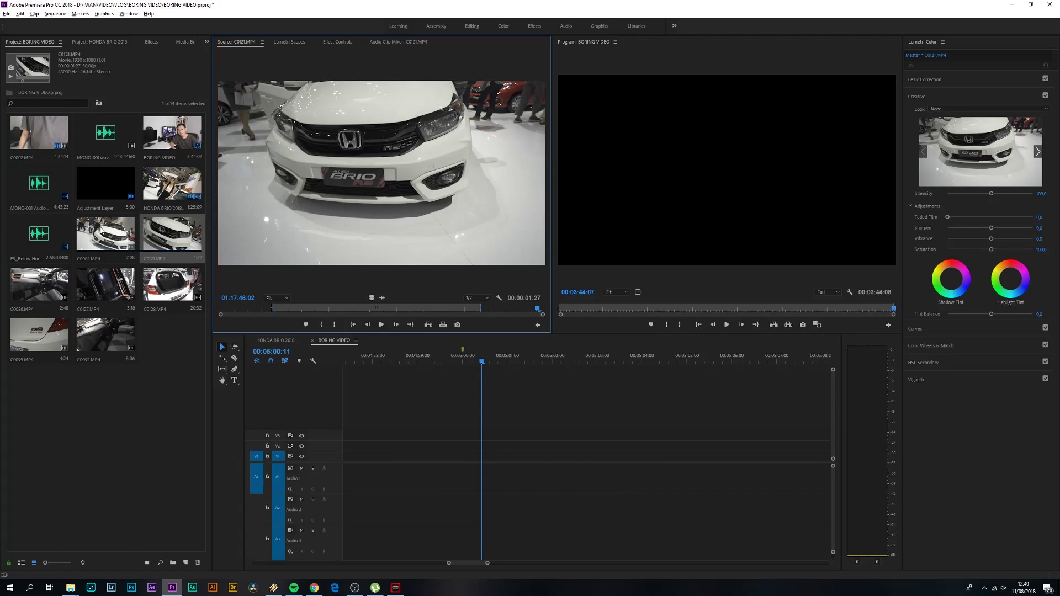
- Preview clip C0084 in the Source monitor from near its start
click(101, 230)
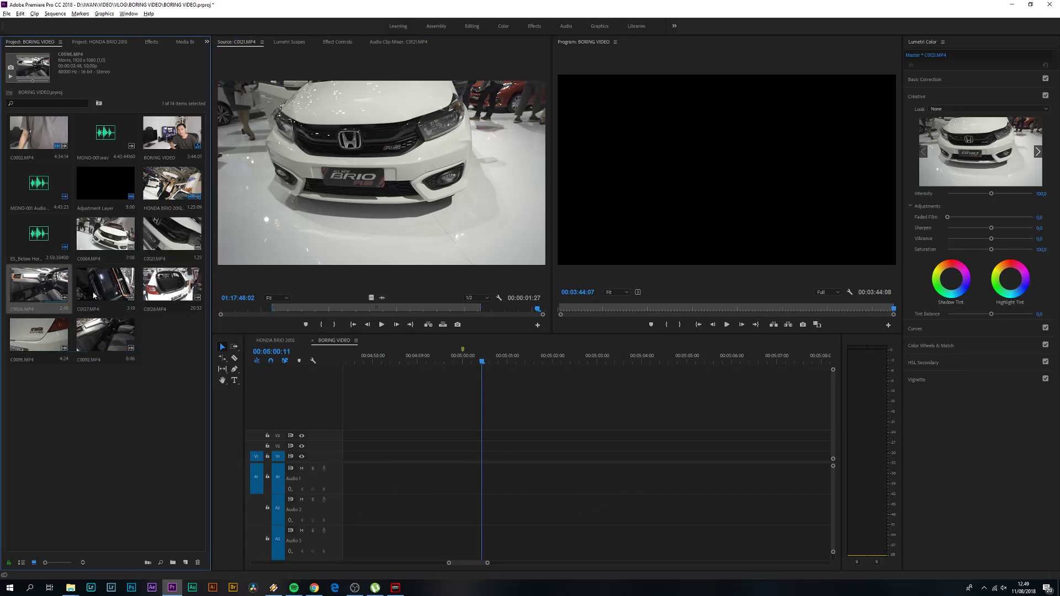
click(106, 231)
click(104, 295)
double_click(110, 232)
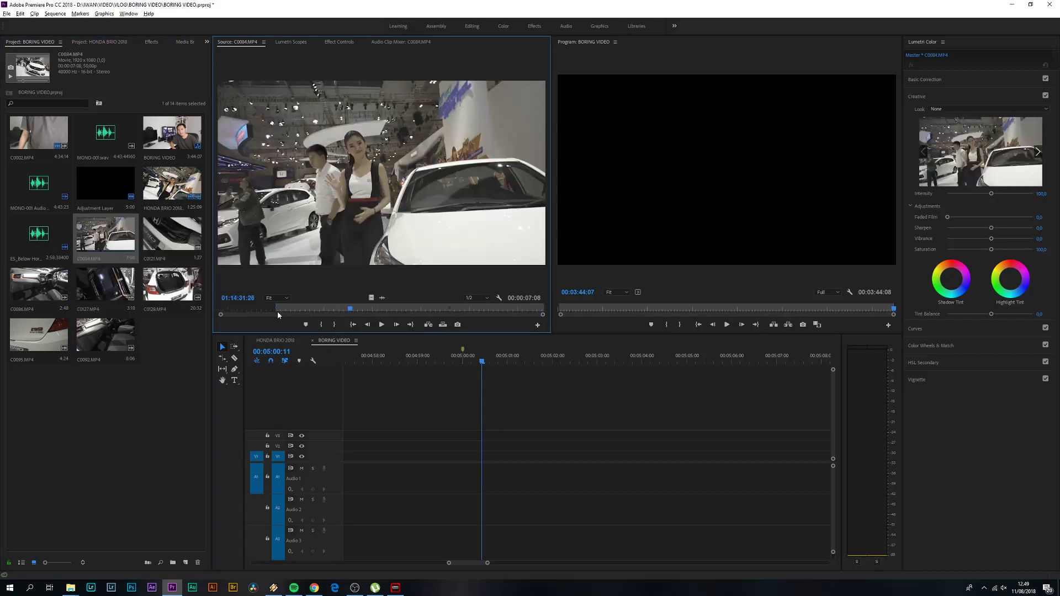
drag(277, 310, 229, 312)
key(space)
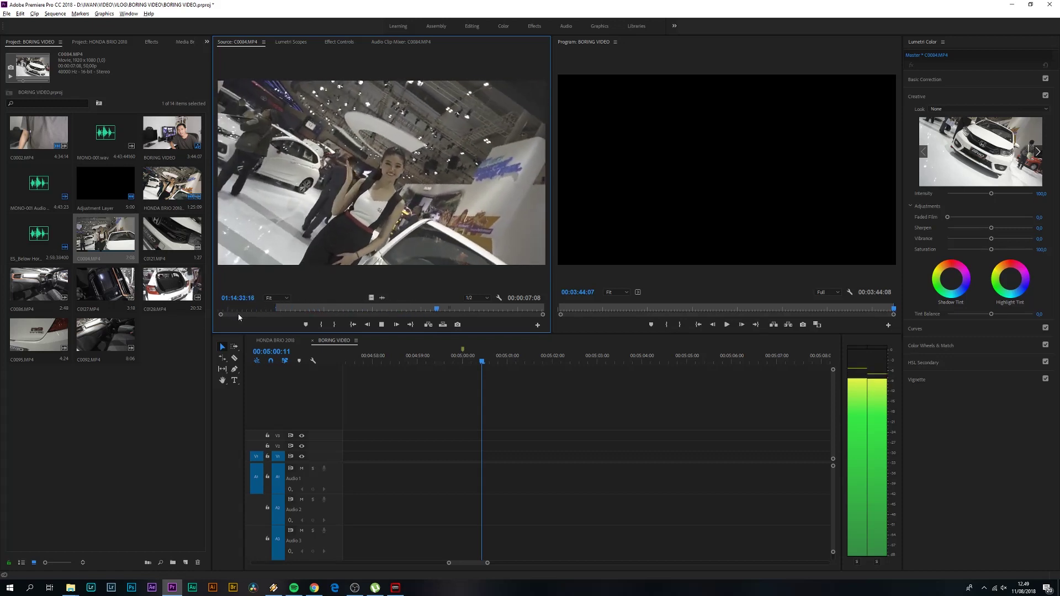
key(space)
- Preview clips C0121 and C0127 in the Source monitor
double_click(177, 247)
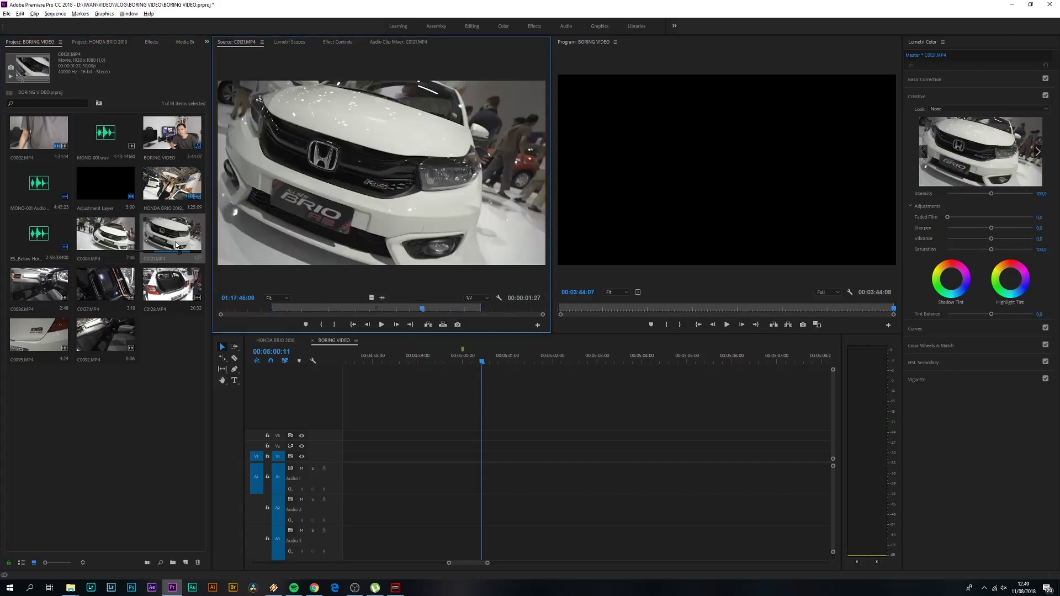
key(space)
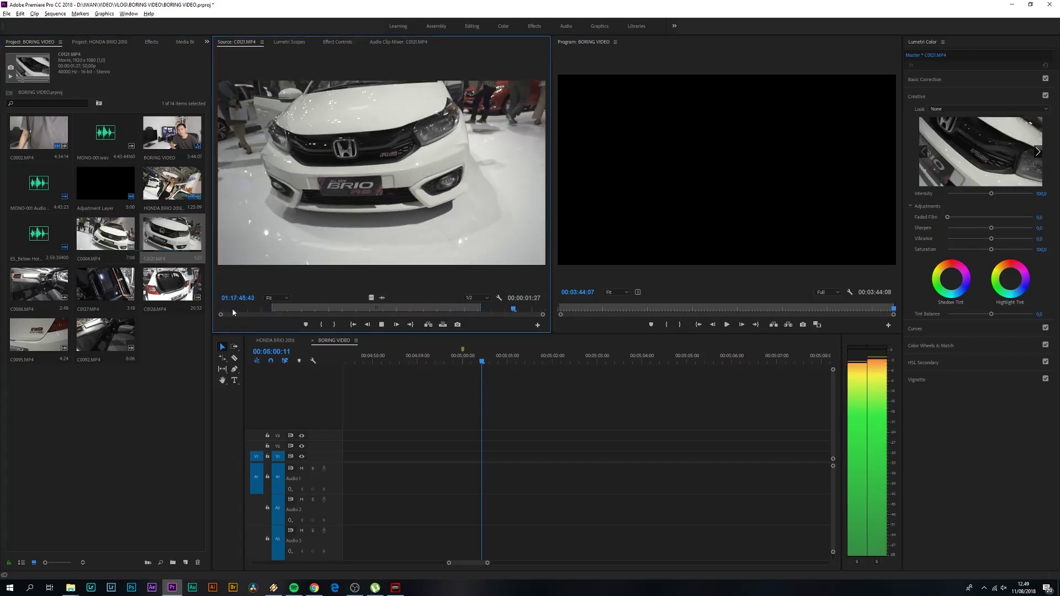
double_click(107, 292)
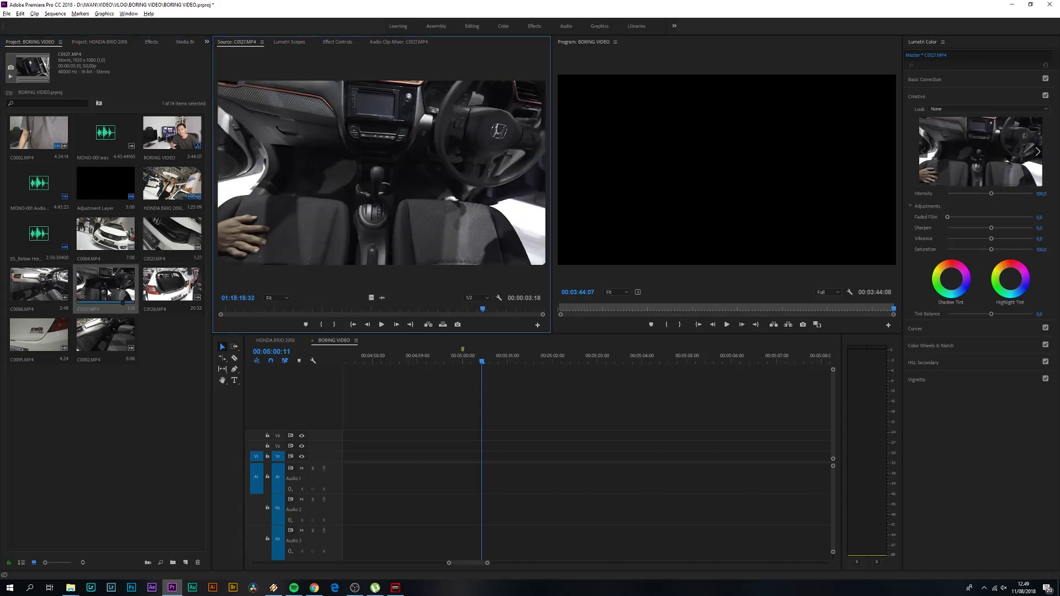
drag(324, 312, 233, 311)
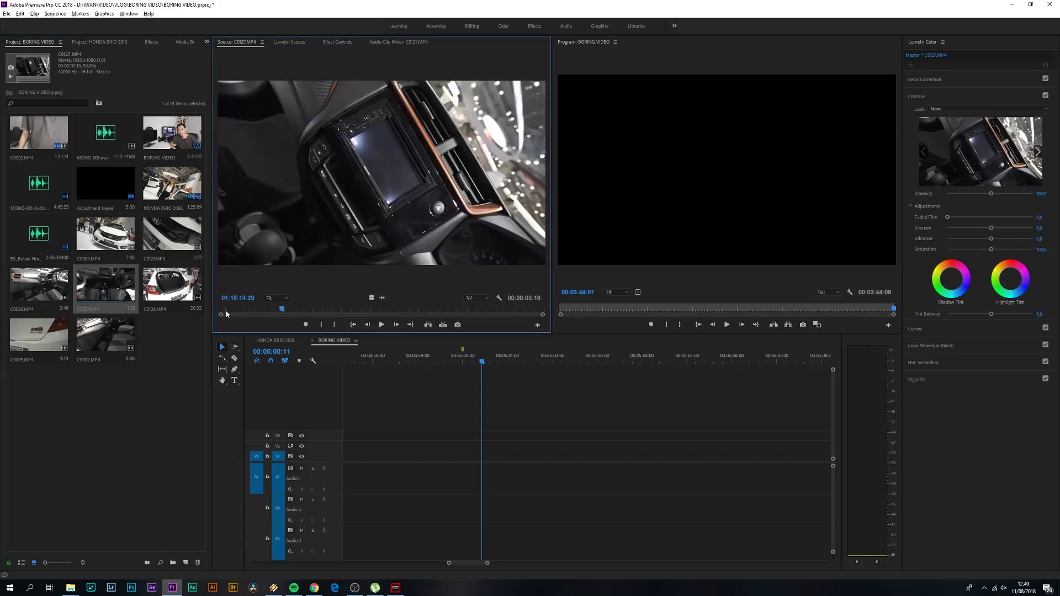
key(space)
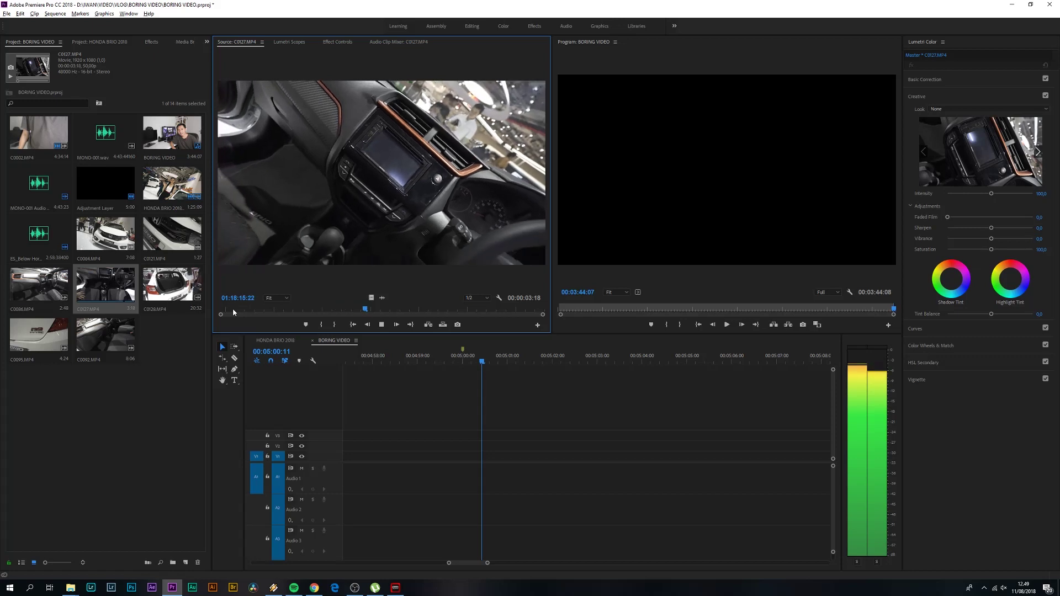
key(space)
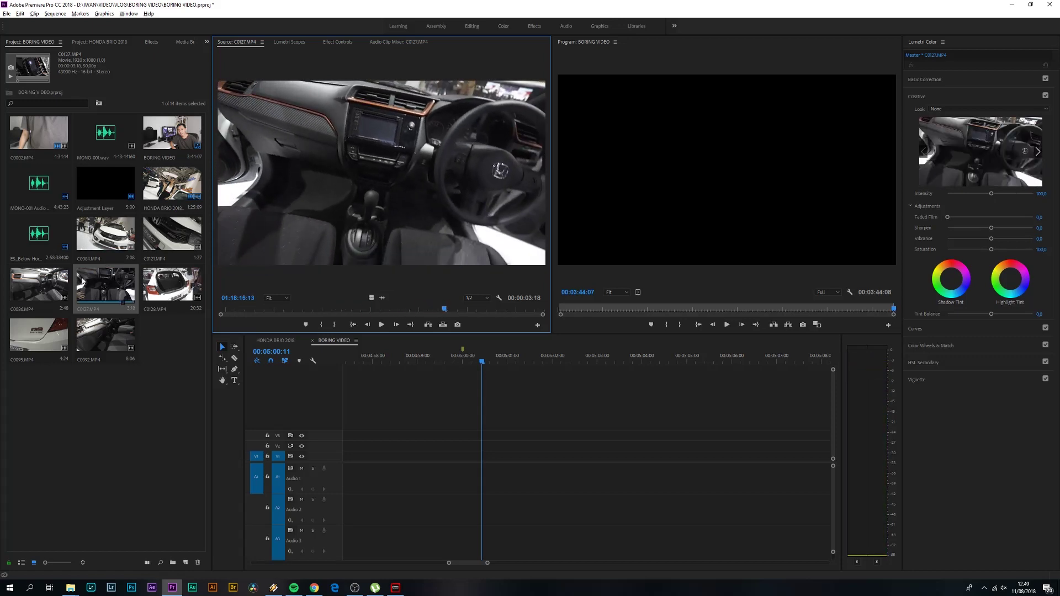
- Select clips C0084, C0121, C0127 and C0128 and start a new sequence with Ctrl+N
click(100, 235)
click(169, 233)
click(109, 312)
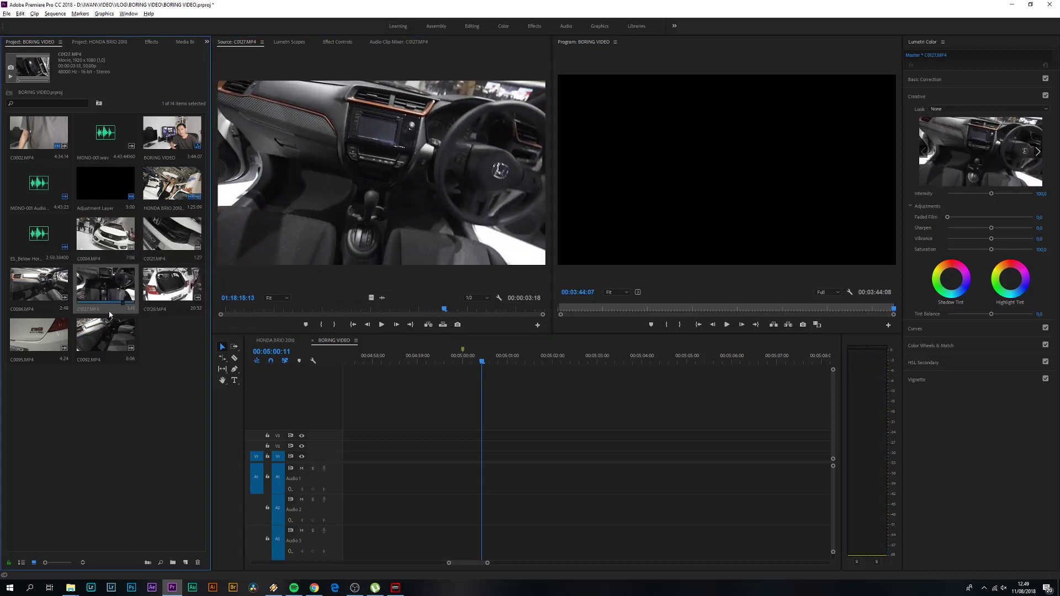
click(169, 282)
key(ctrl+n)
text(Video 1)
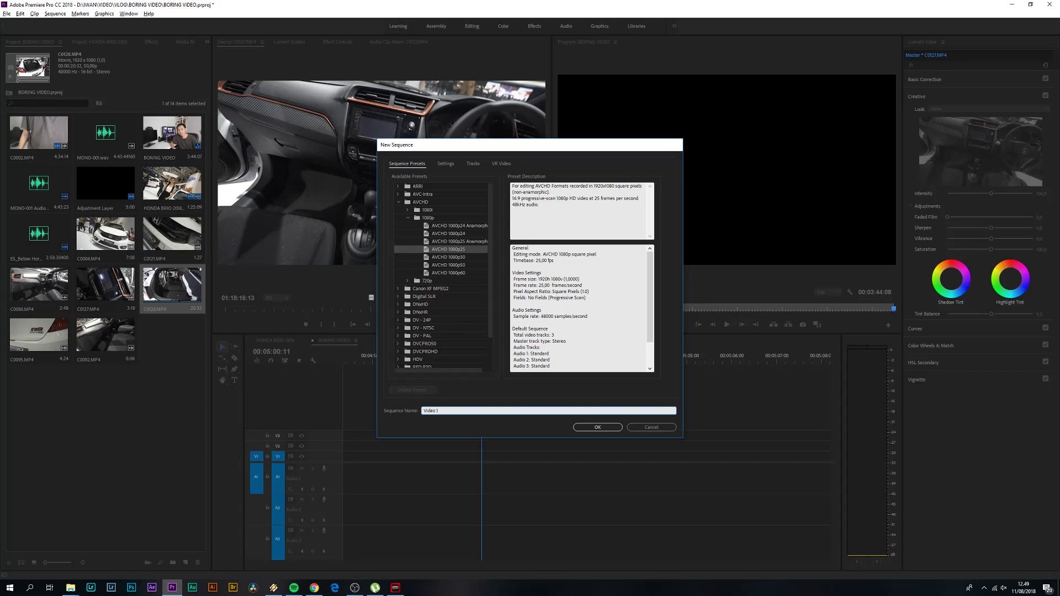
- Create the Video 1 sequence, then load C0084 in the Source monitor and scrub back a few seconds
key(Return)
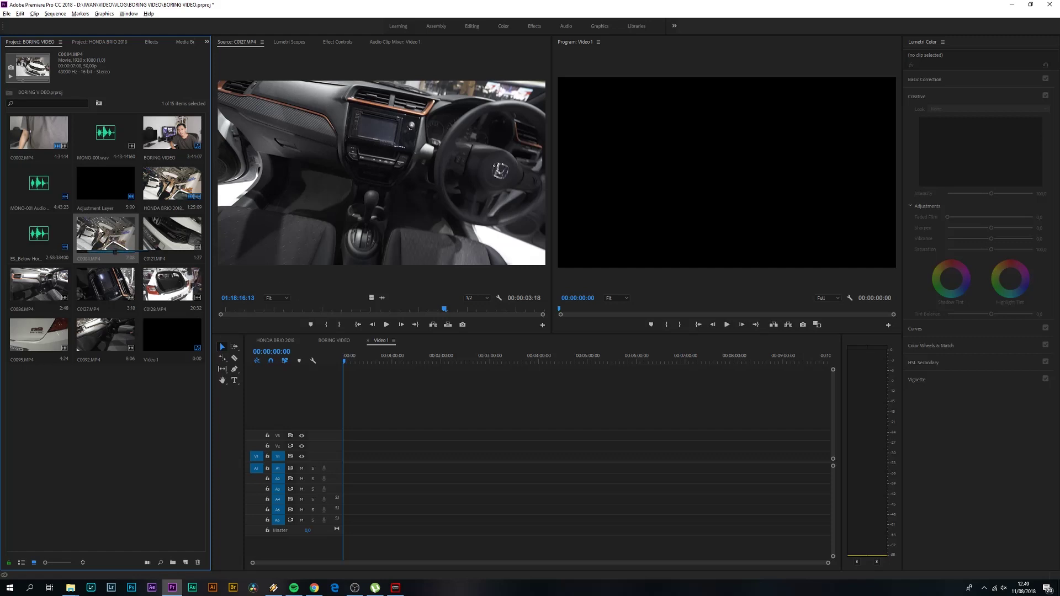
double_click(101, 230)
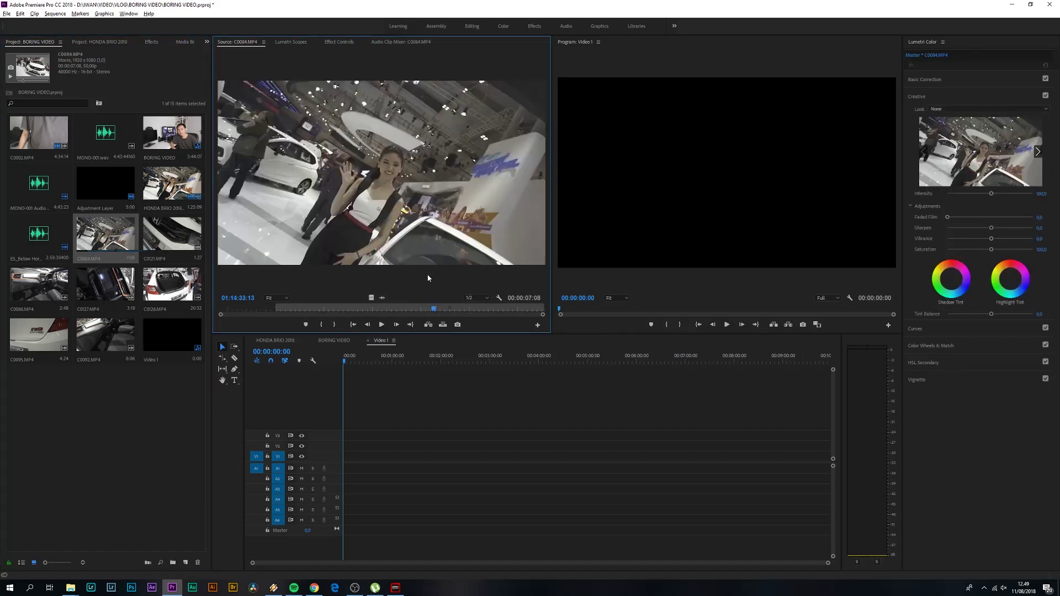
drag(431, 312, 278, 312)
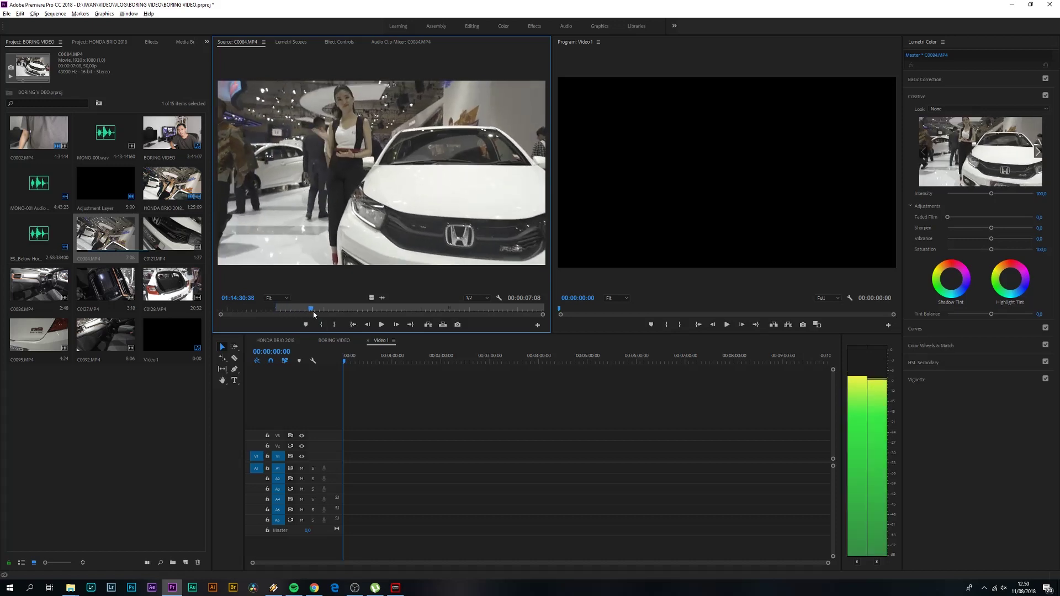
- Interpret clip C0084 with an assumed frame rate of 25 fps
right_click(103, 232)
mouse_move(159, 284)
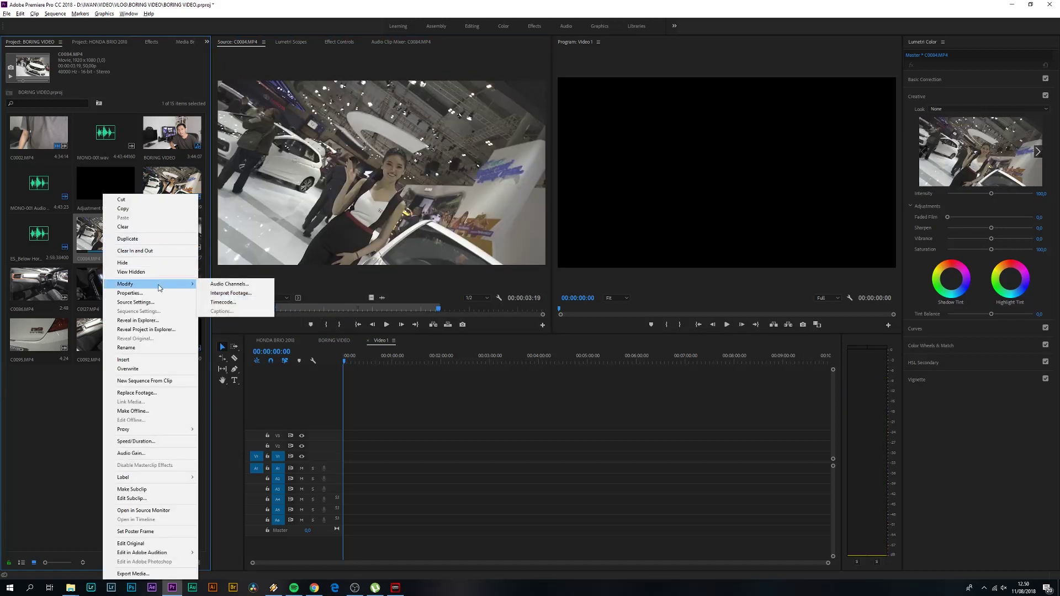
click(261, 293)
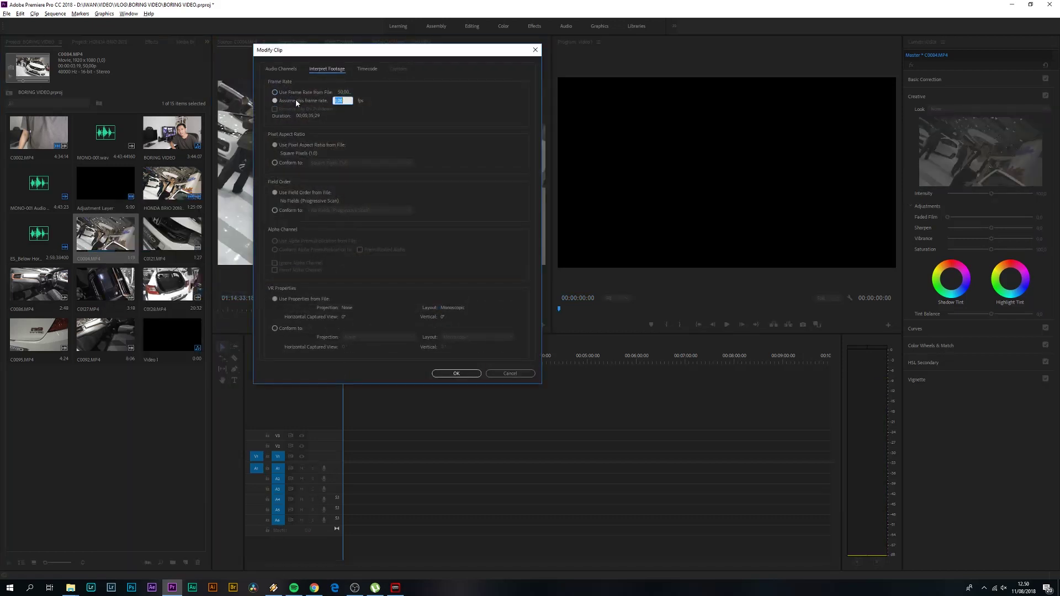
text(25)
key(Return)
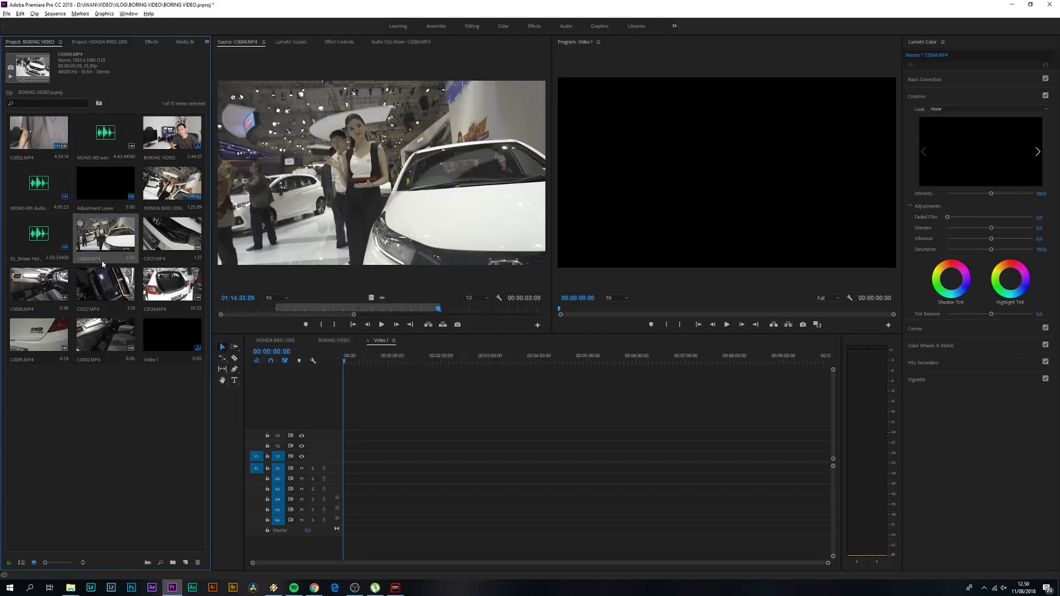
- Mark In and Out points on C0084 and place the six-second portion at the start of V1
double_click(99, 233)
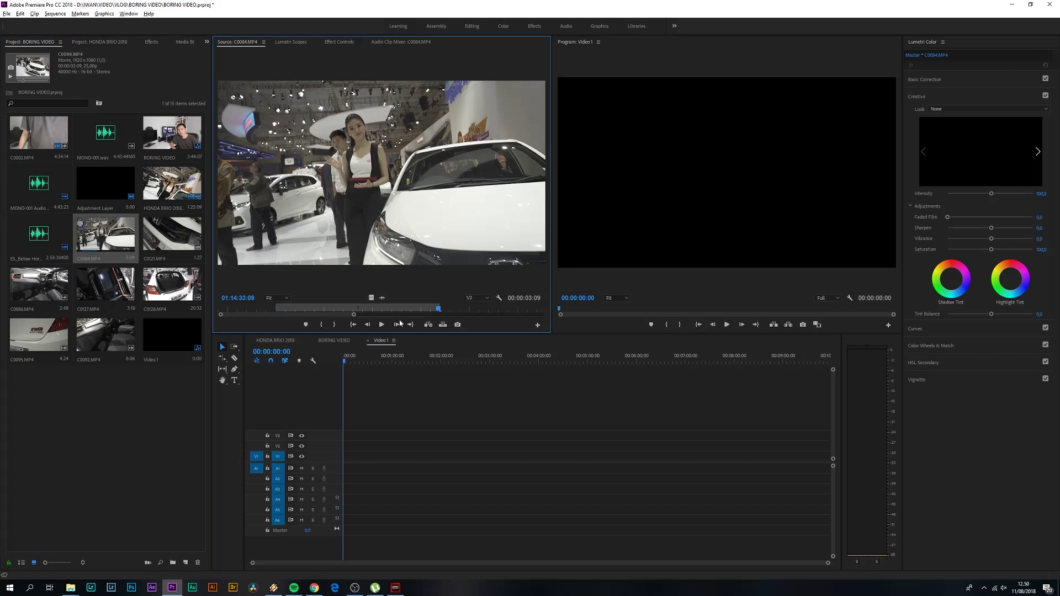
click(263, 309)
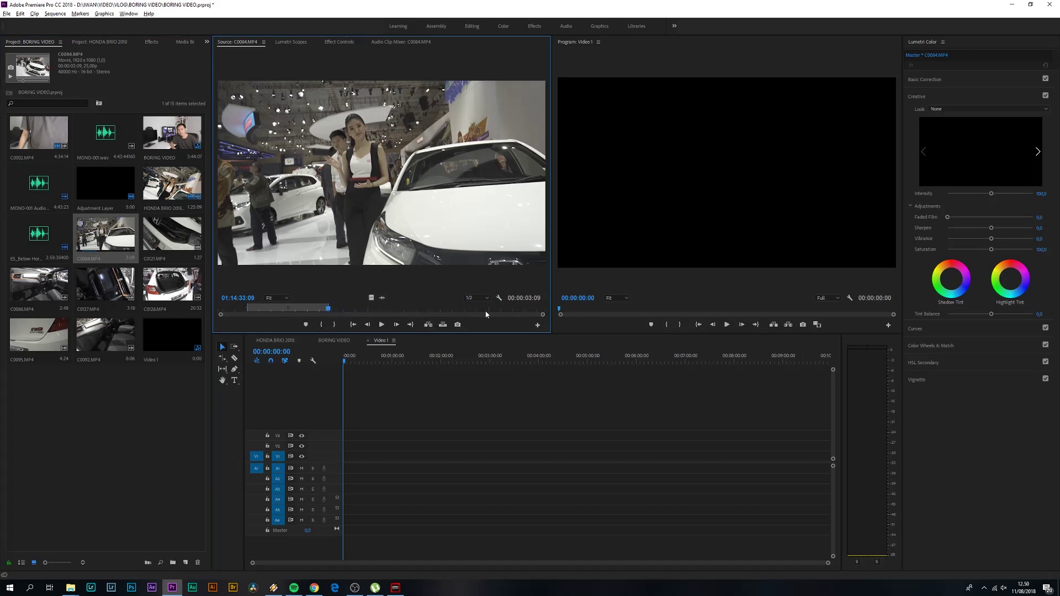
mouse_move(263, 309)
mouse_down()
mouse_move(450, 325)
mouse_move(427, 324)
mouse_up()
click(324, 326)
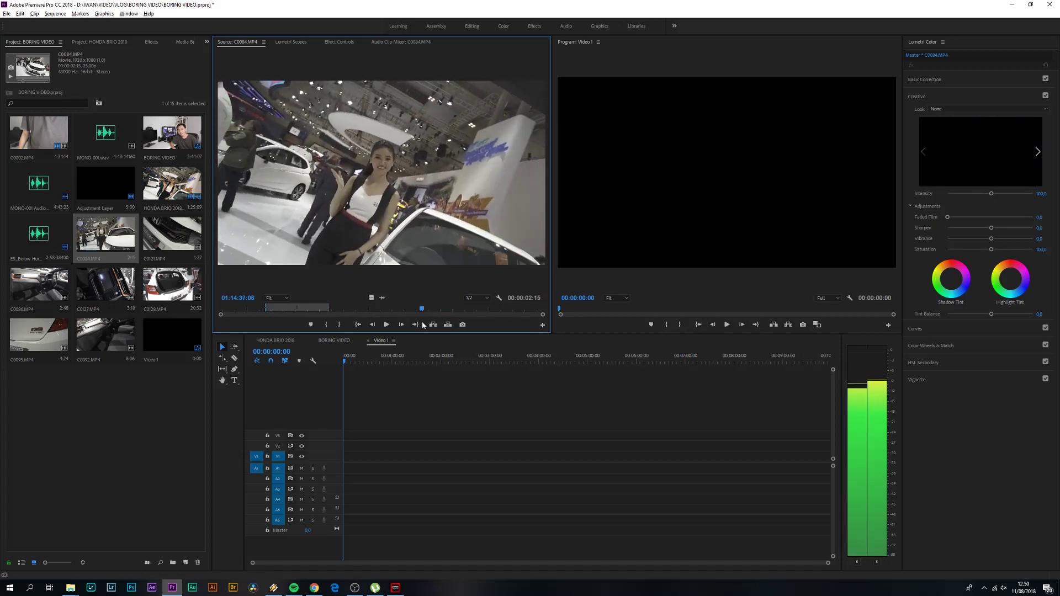
click(339, 324)
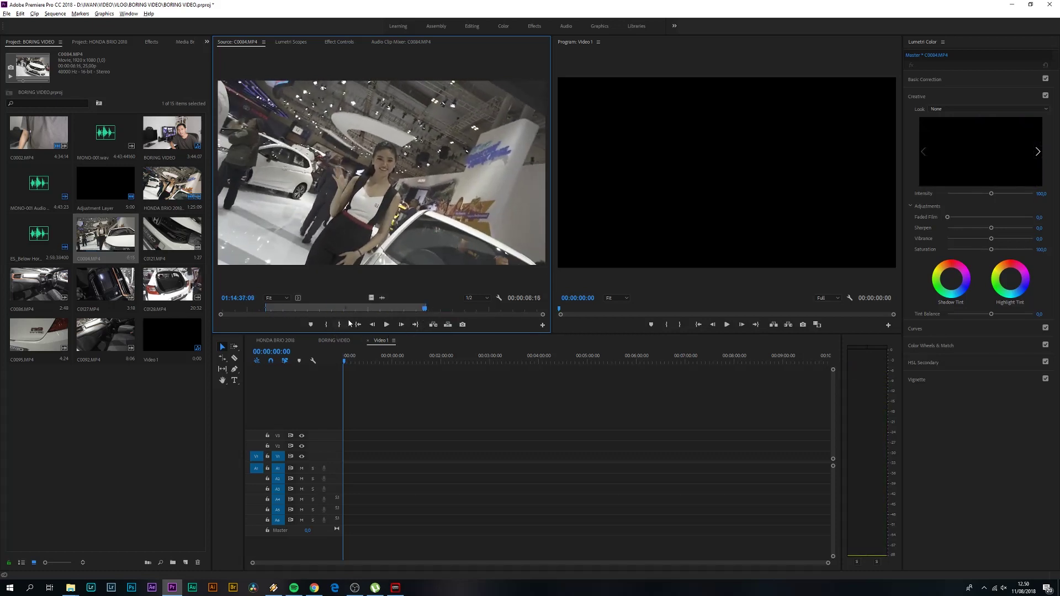
drag(376, 405, 348, 456)
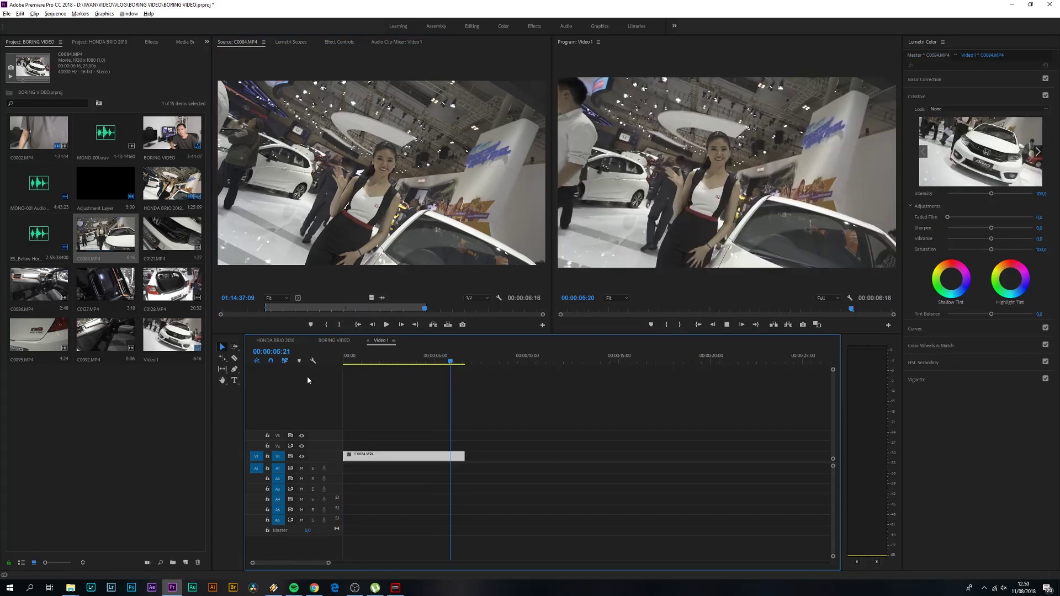
click(384, 360)
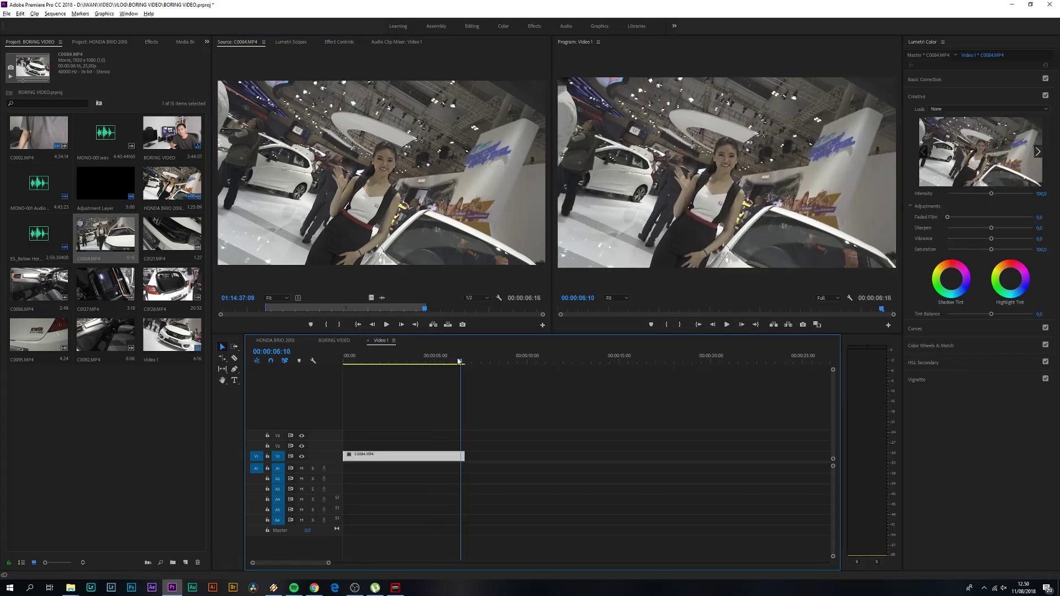
- Apply a 100% speed setting to the C0084 clip on V1, keeping its six-second length
right_click(407, 455)
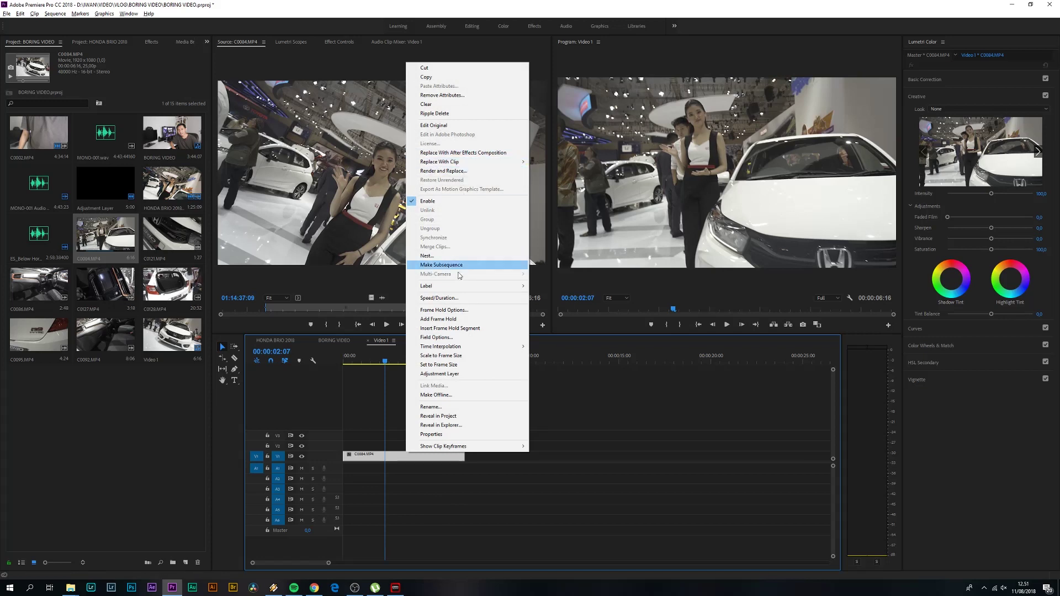
click(457, 301)
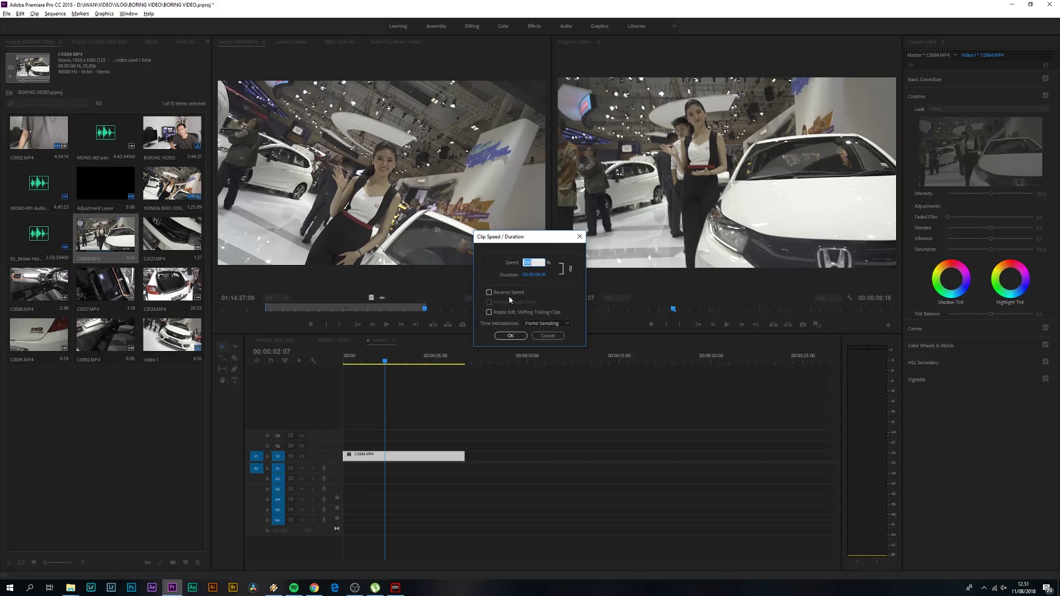
click(512, 336)
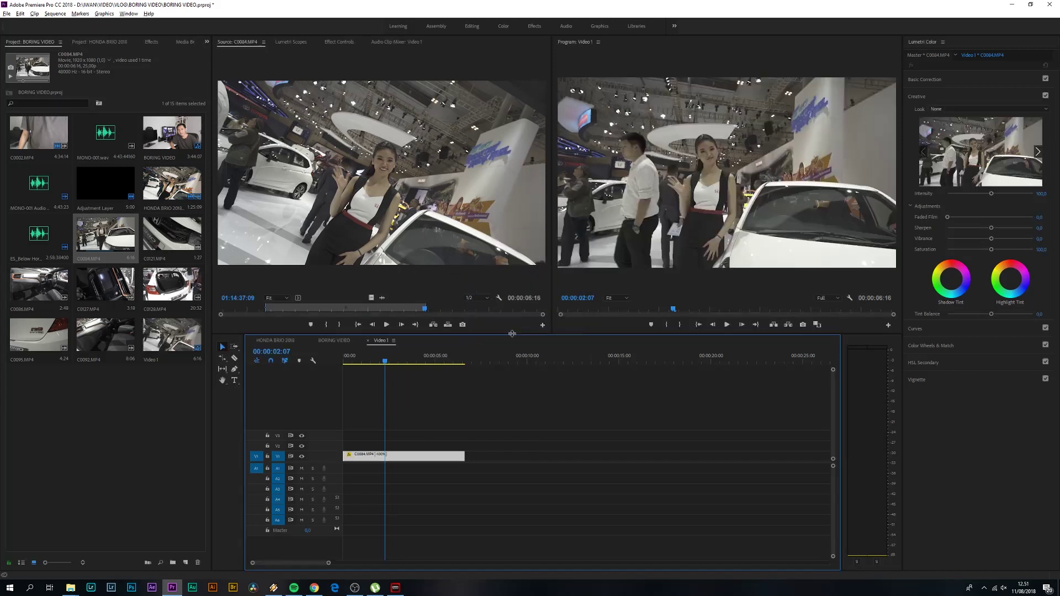
click(381, 362)
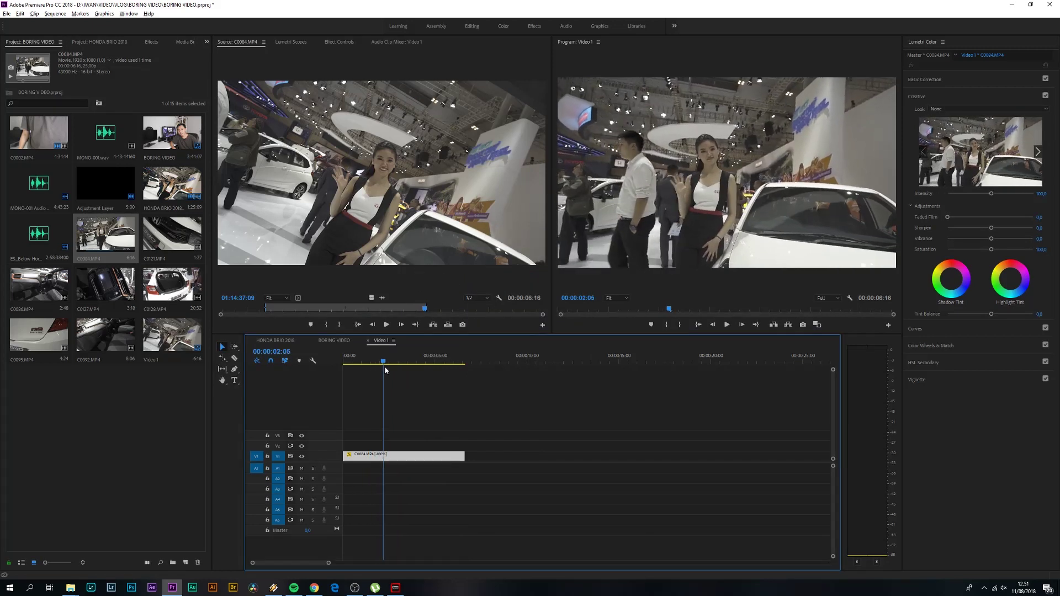
- Razor the C0084 clip at 00:00:01:23 and shorten the later piece to one second
drag(382, 368, 380, 369)
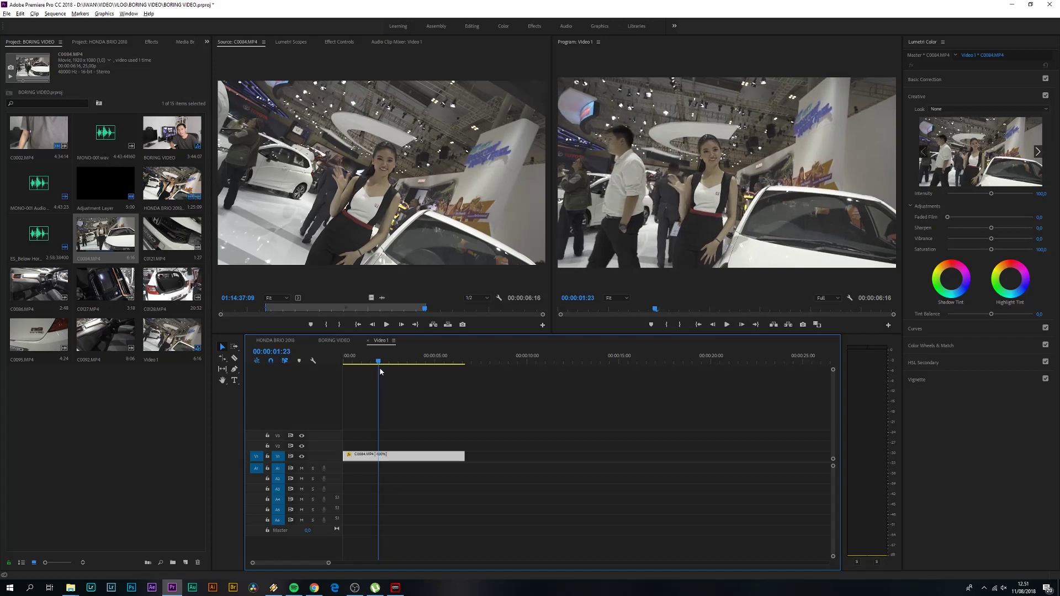
key(c)
click(378, 455)
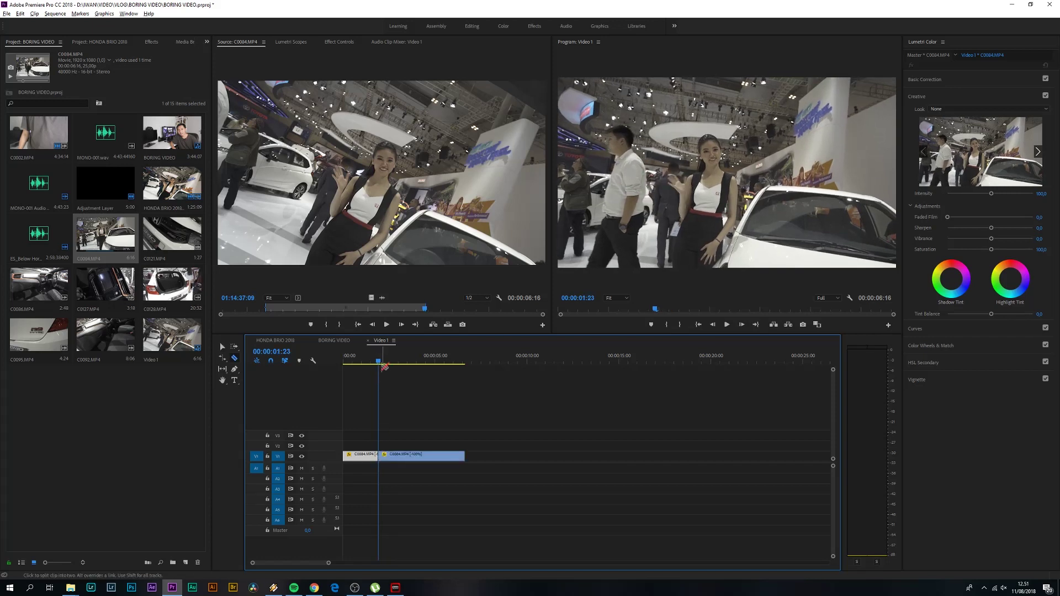
drag(379, 364, 441, 370)
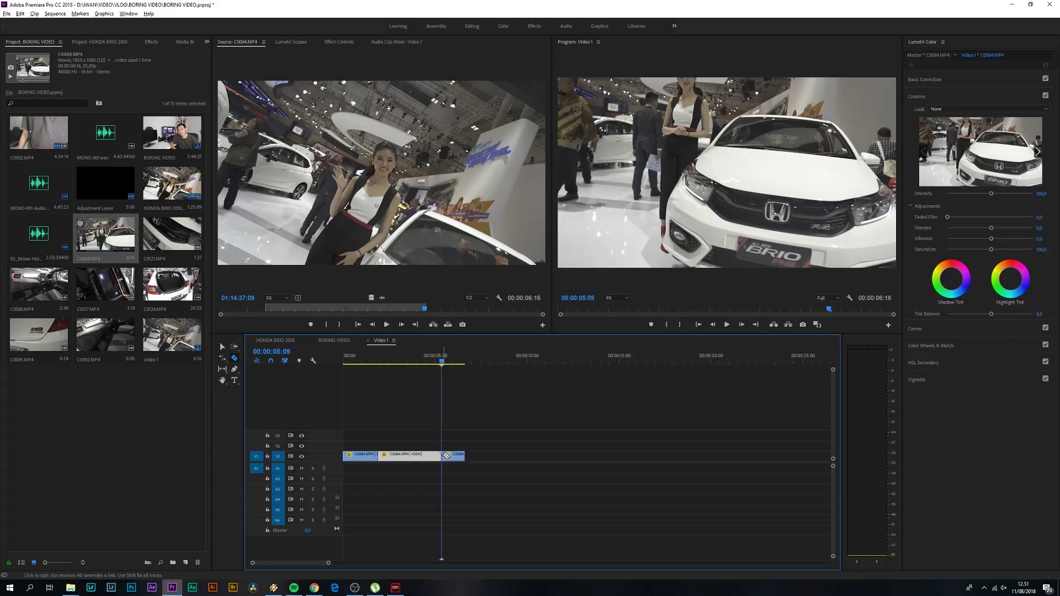
drag(432, 456, 381, 462)
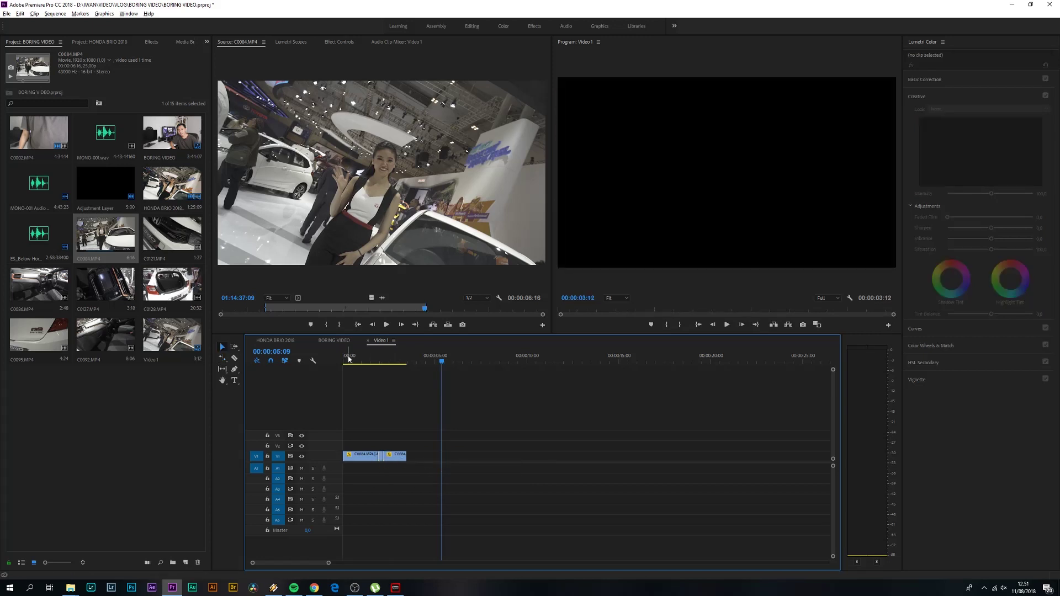
- Play back the sequence and trim the second piece's end to 00:00:03:05
click(348, 360)
key(space)
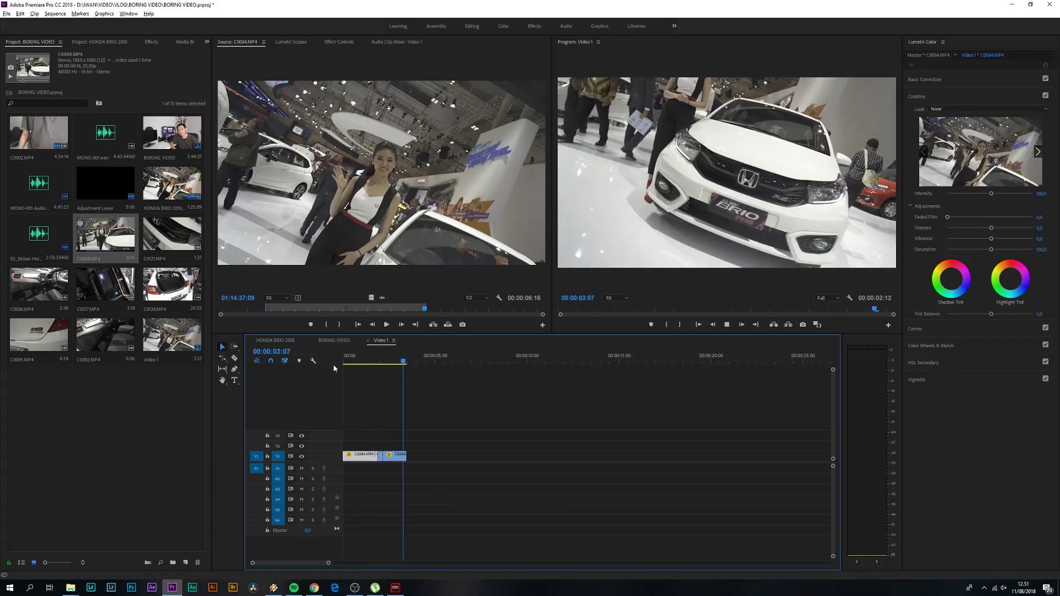
key(space)
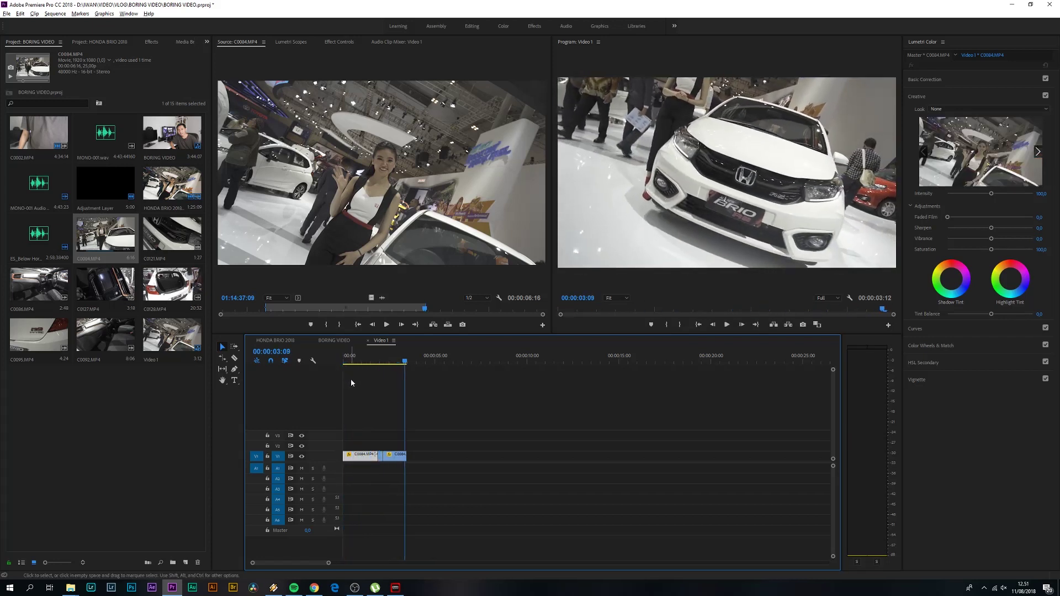
drag(406, 365, 402, 365)
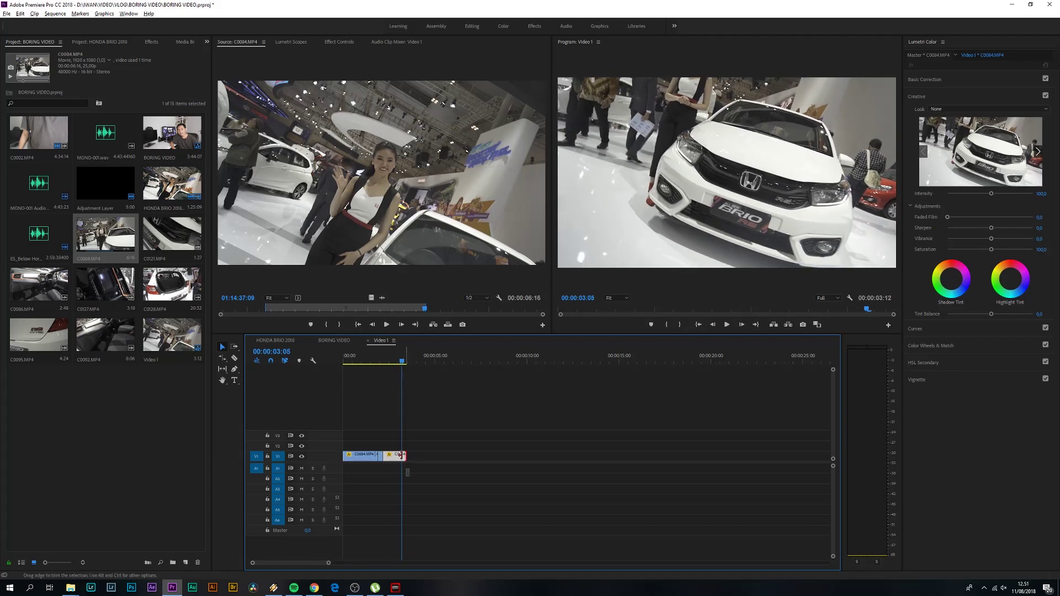
drag(404, 455, 401, 455)
- Select the first C0084 piece and scrub between the car frame and the waving woman
click(363, 361)
right_click(359, 456)
click(353, 461)
click(352, 456)
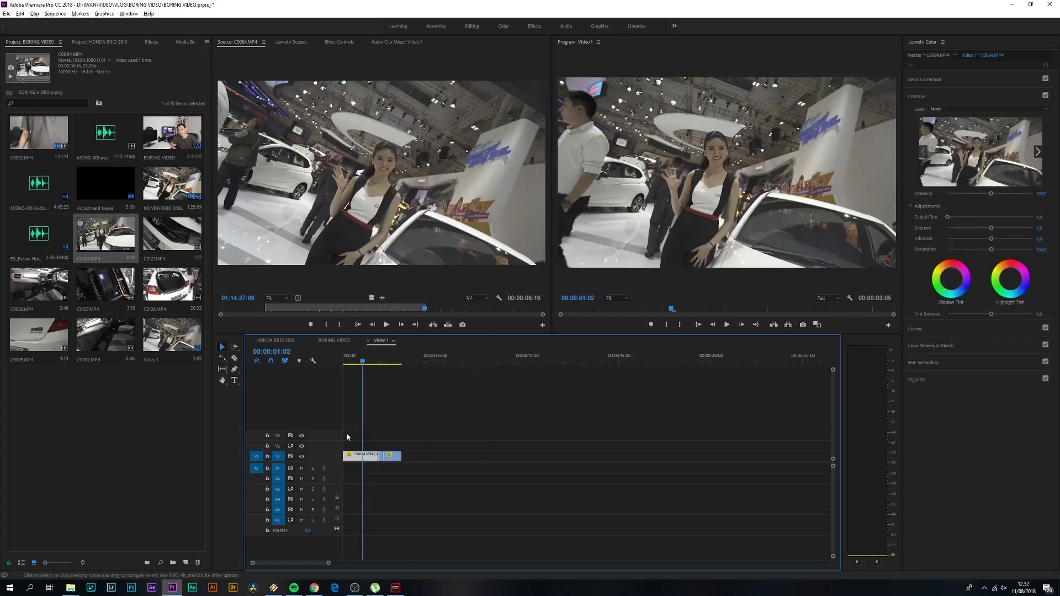
drag(363, 362, 388, 366)
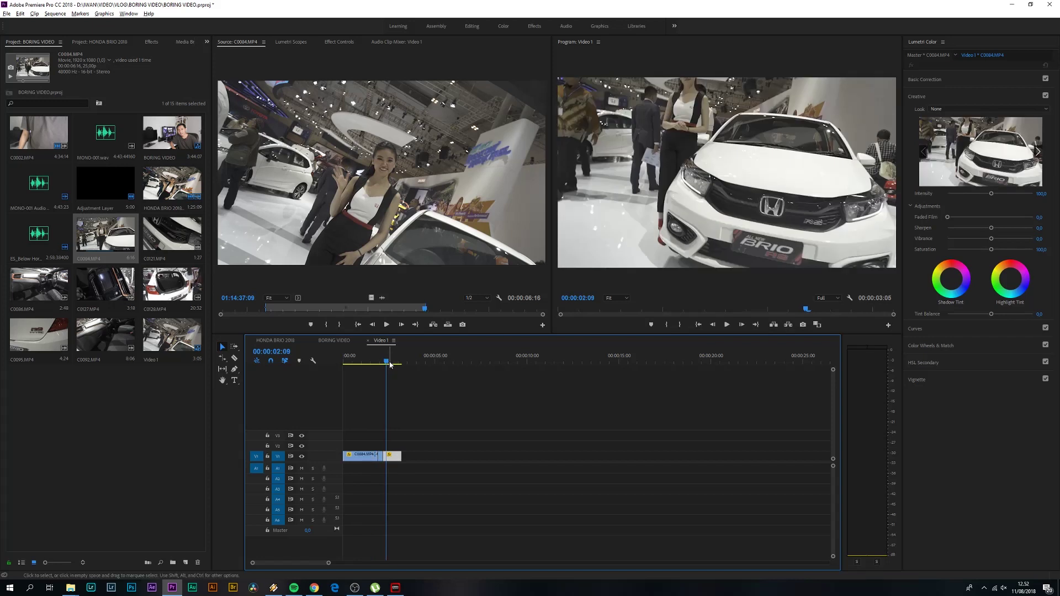
drag(388, 366, 355, 369)
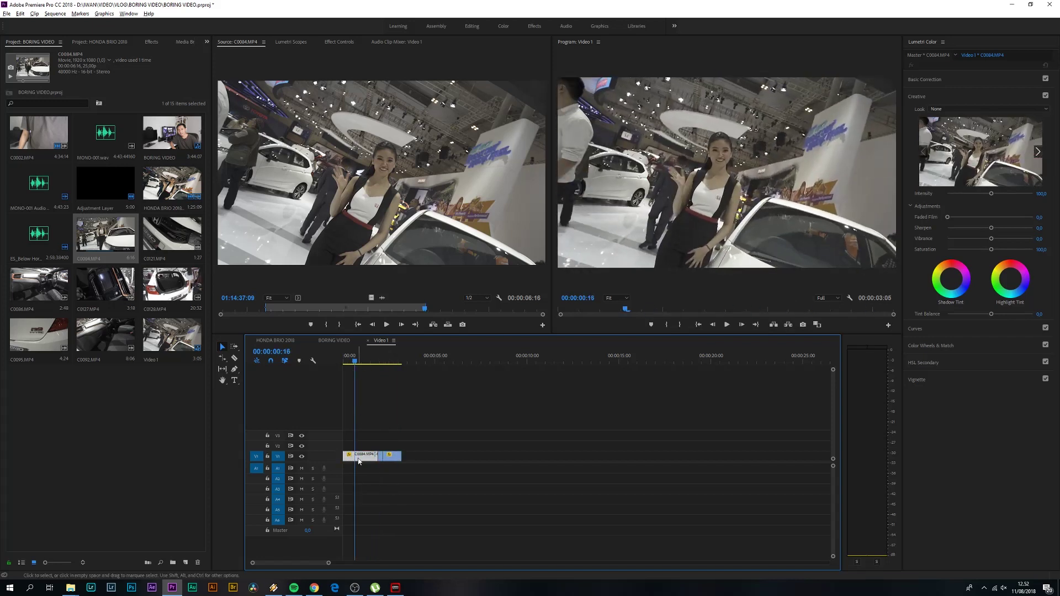
- Nest both V1 pieces into Nested Sequence 05 and Nested Sequence 06
click(154, 43)
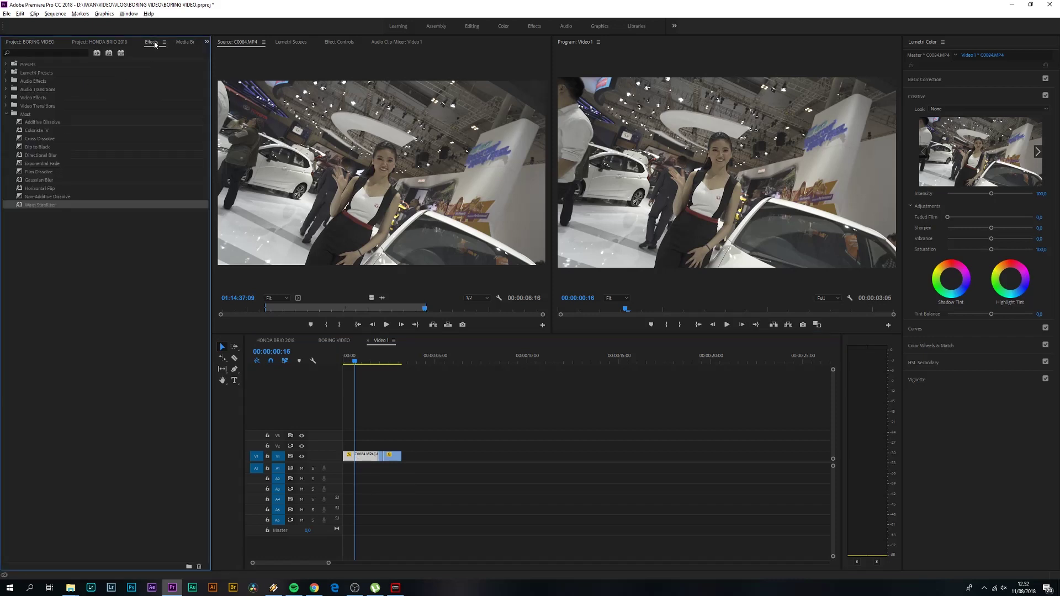
right_click(358, 462)
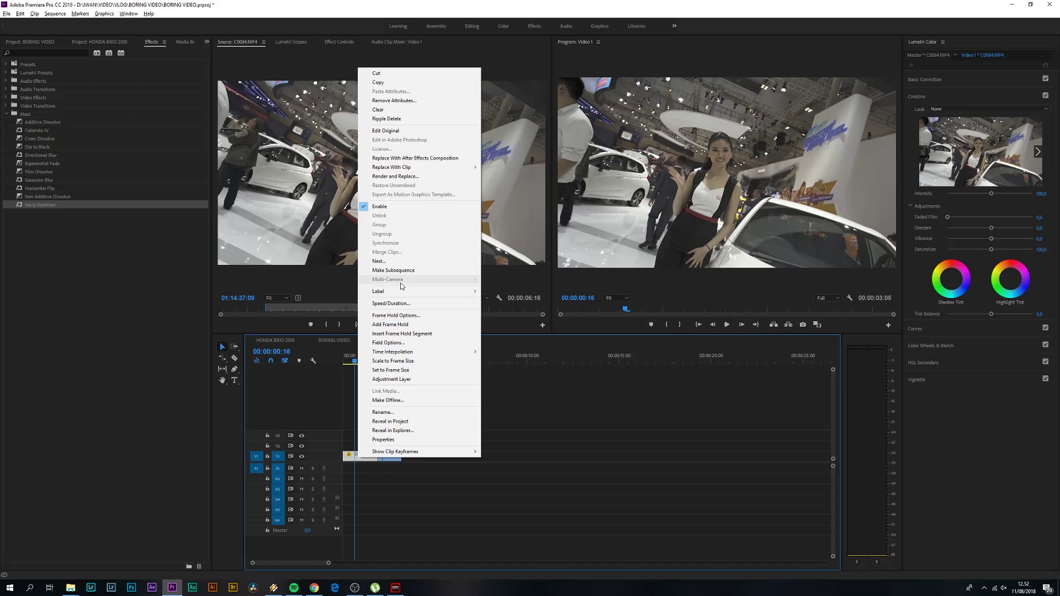
click(402, 261)
click(509, 306)
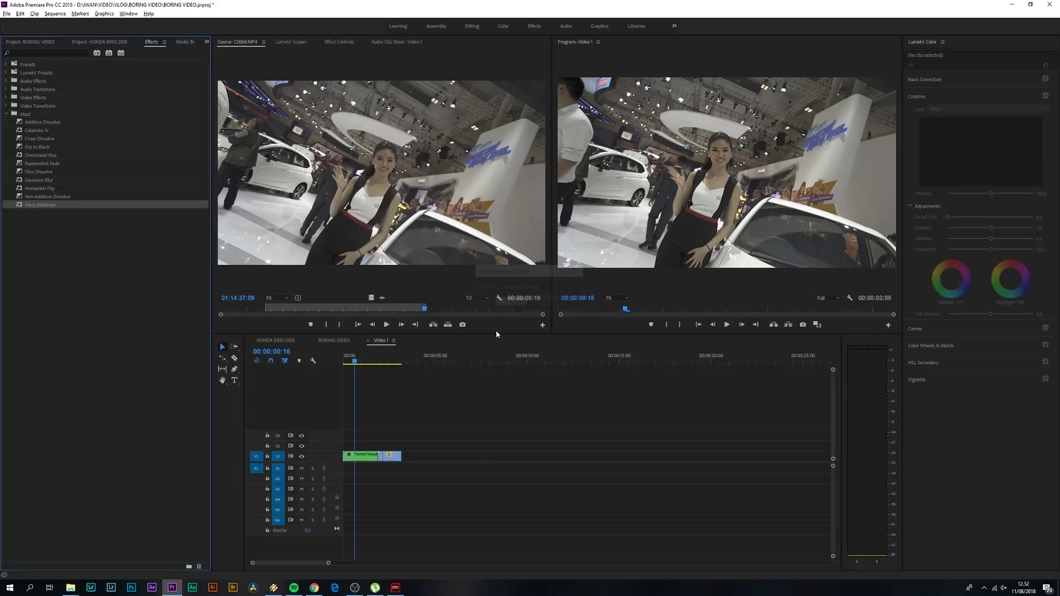
click(392, 455)
right_click(397, 456)
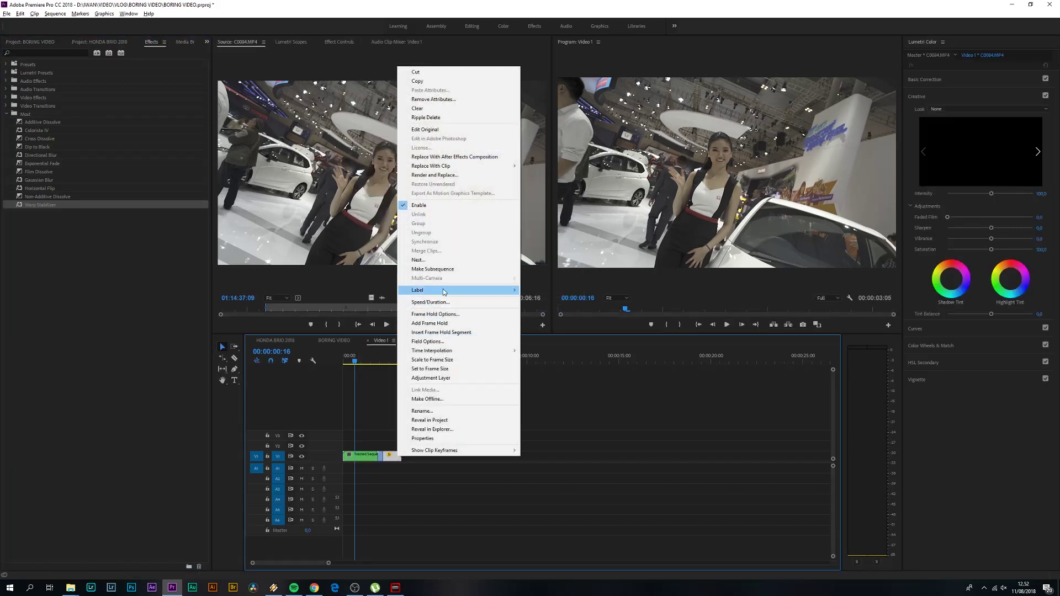
click(420, 260)
click(511, 302)
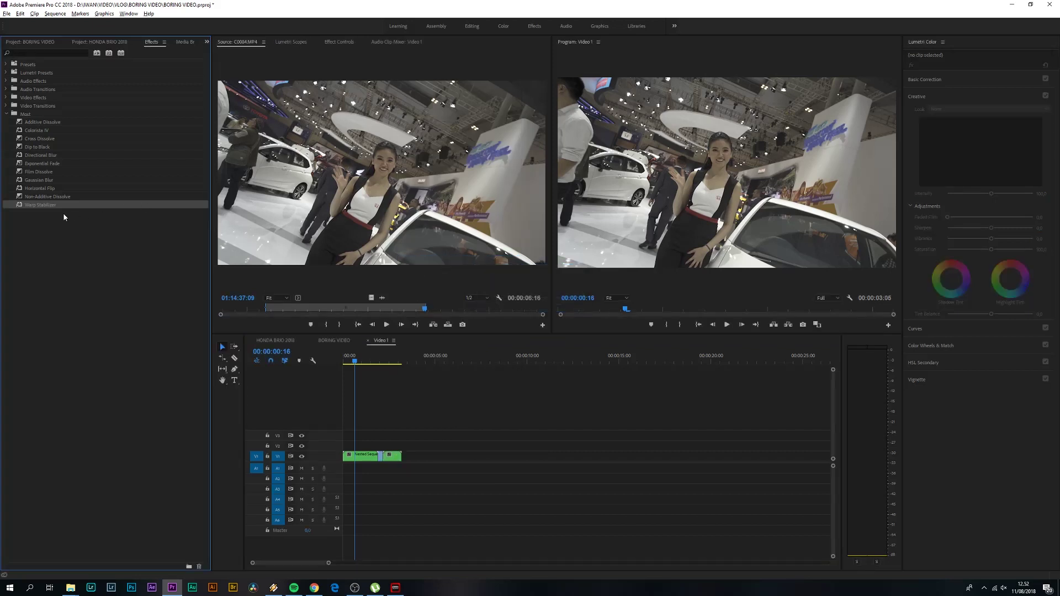
- Apply Warp Stabilizer to the first nested clip and play the sequence to check it
click(360, 456)
click(43, 208)
double_click(44, 205)
drag(386, 359, 344, 359)
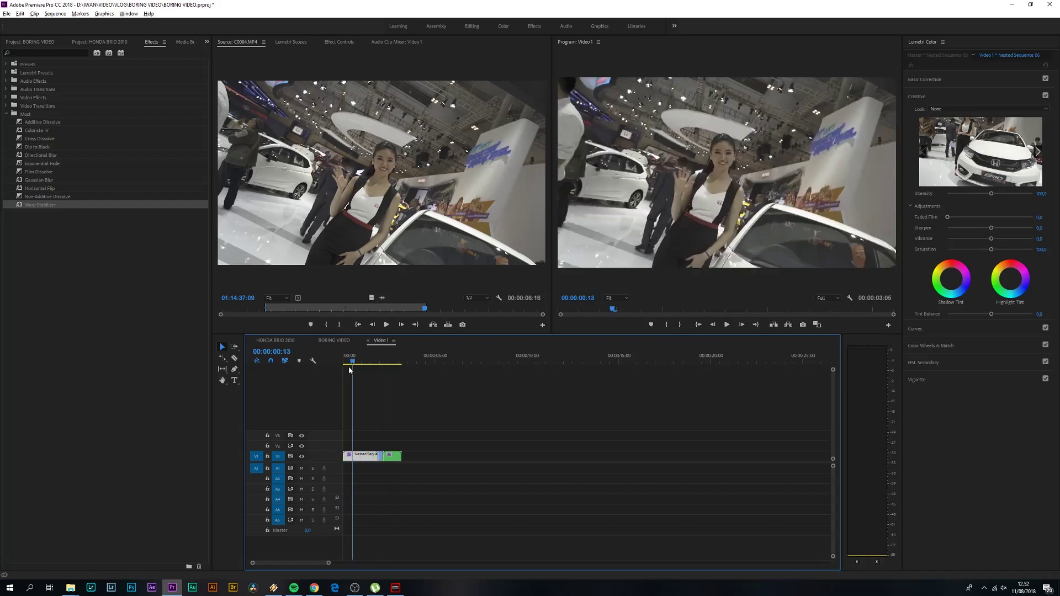
key(space)
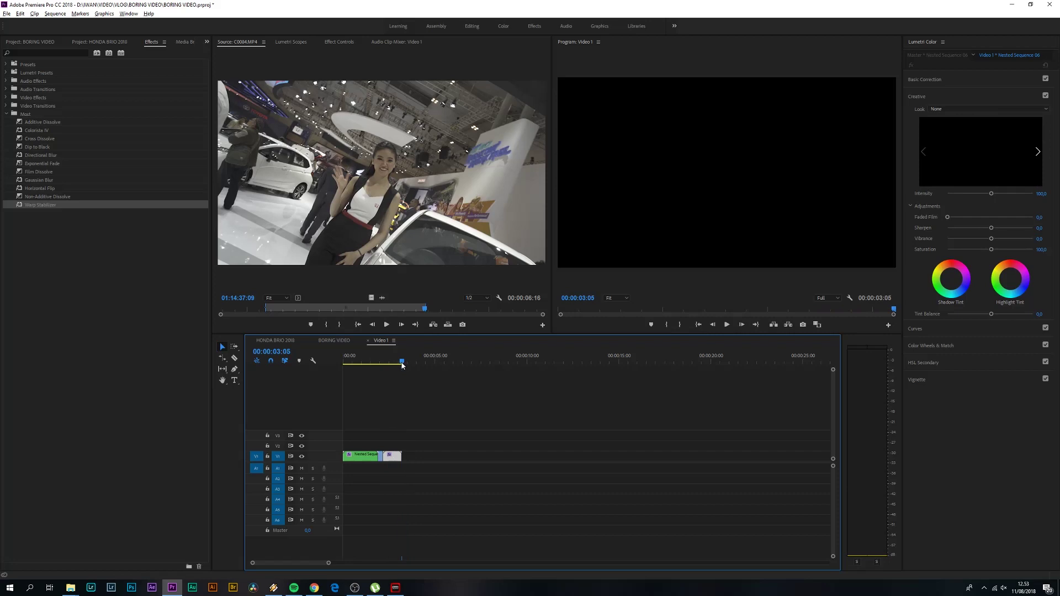
click(45, 44)
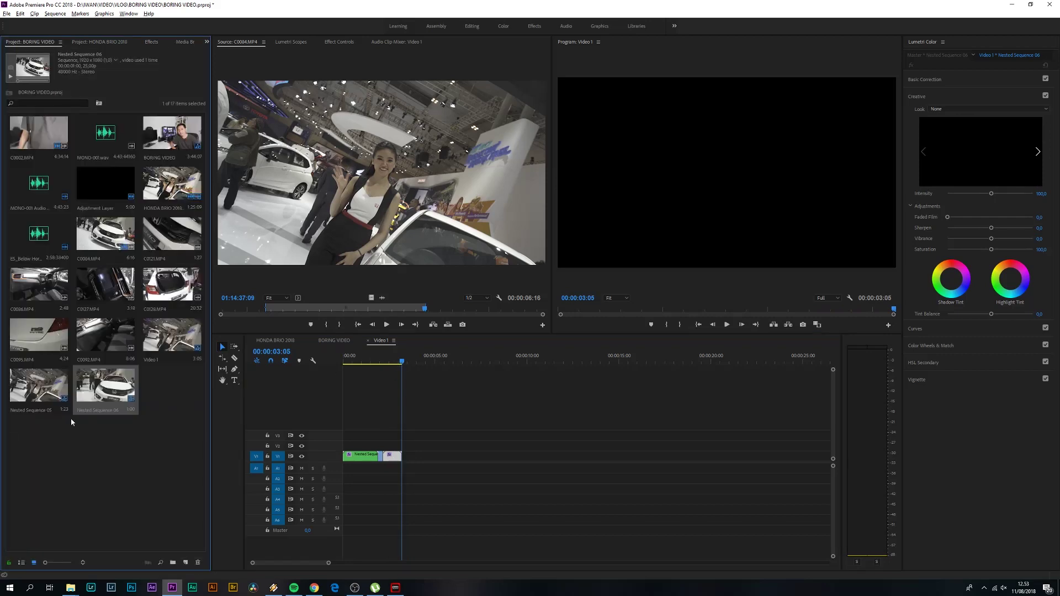
- Load C0121.MP4 in the source viewer and interpret it at 25 fps to slow it
click(181, 236)
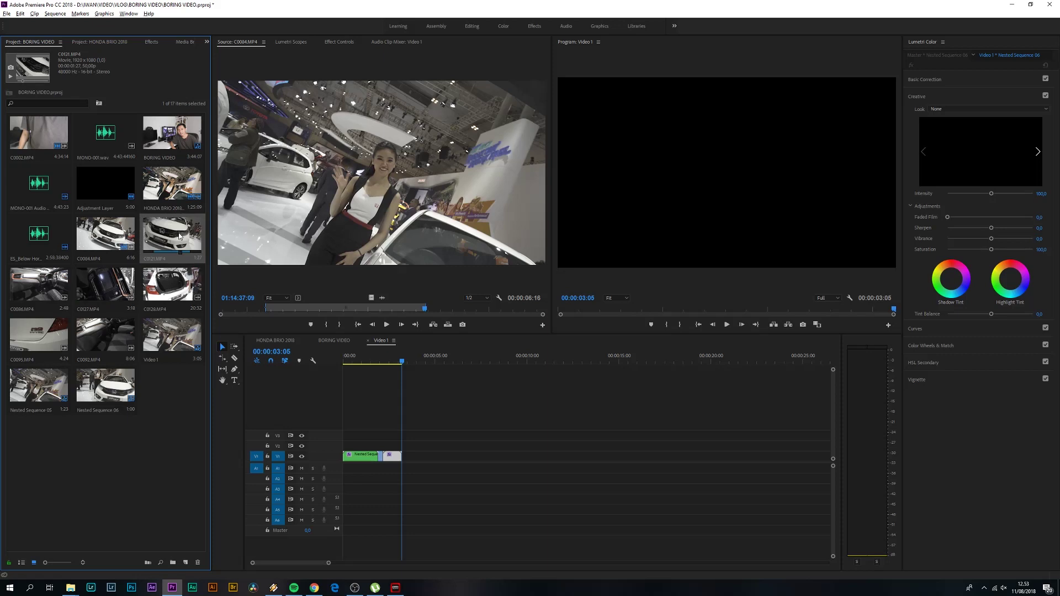
double_click(179, 236)
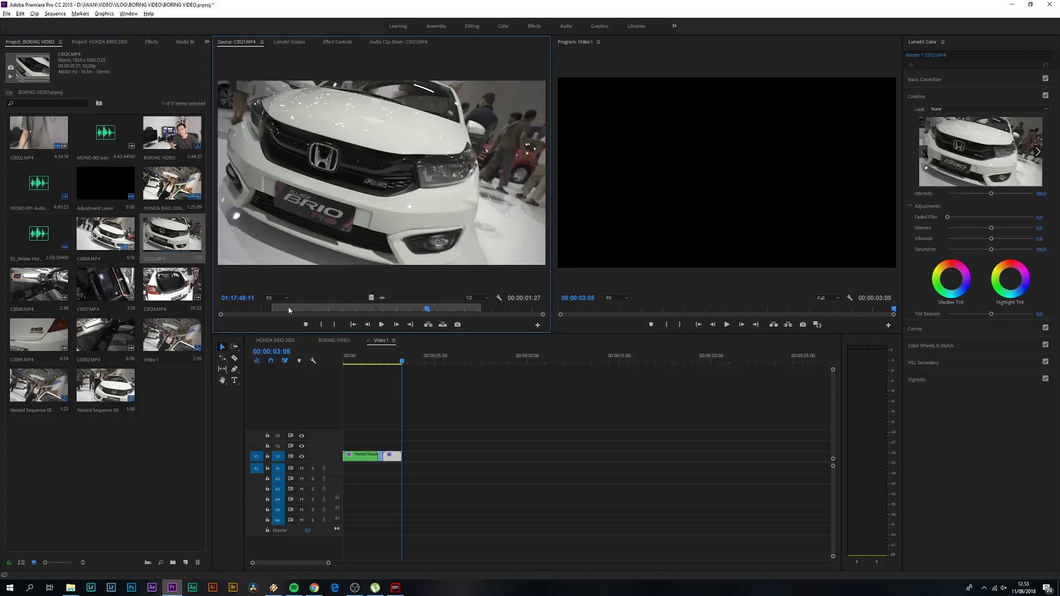
right_click(170, 232)
mouse_move(229, 284)
click(292, 293)
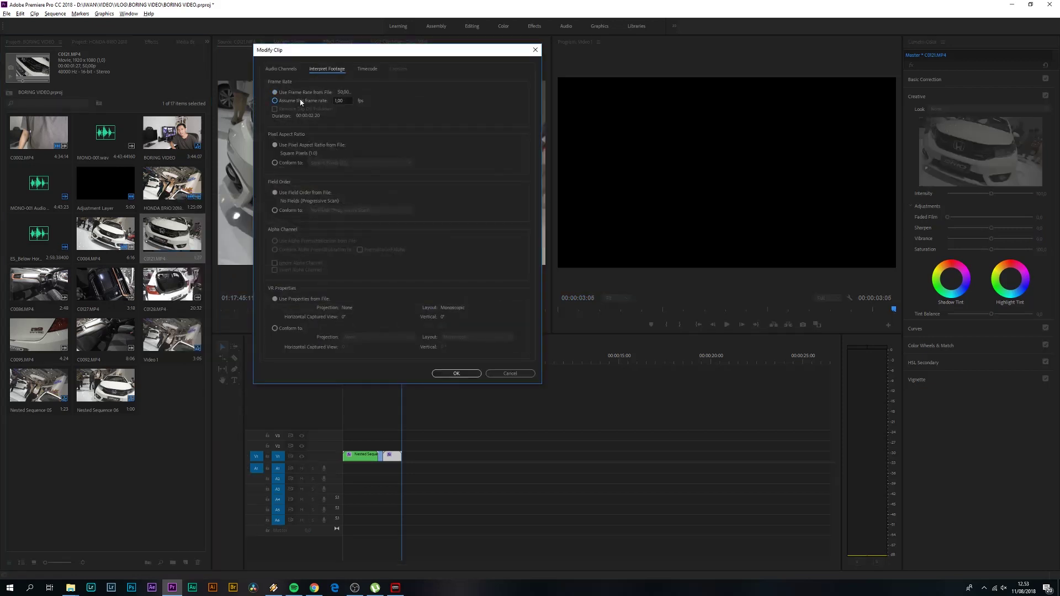
key(Return)
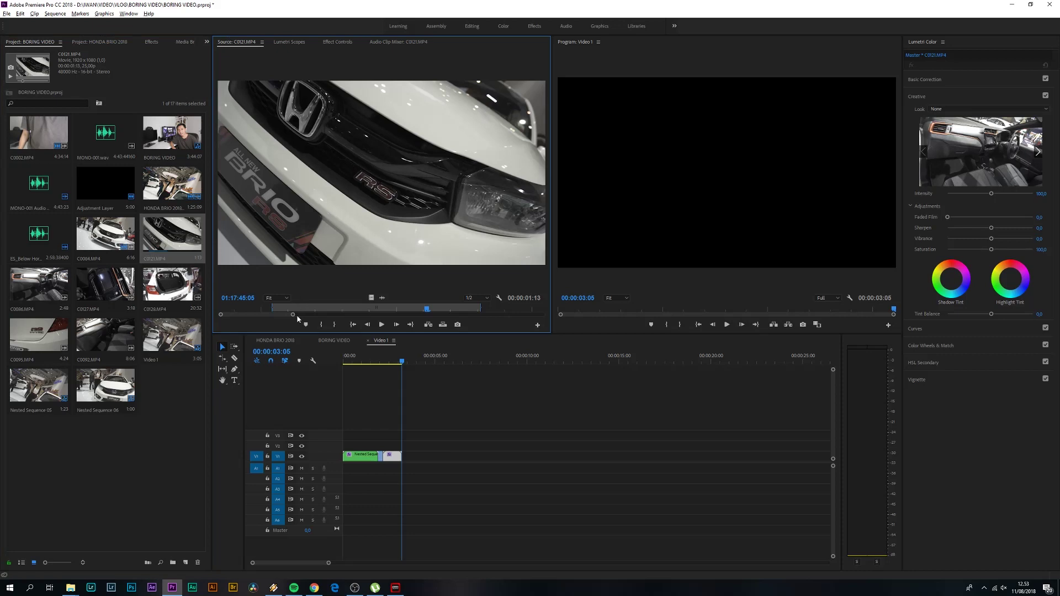
- Mark the full car front view range of C0121.MP4 and place its video after the clips on V1
drag(293, 315, 543, 315)
key(space)
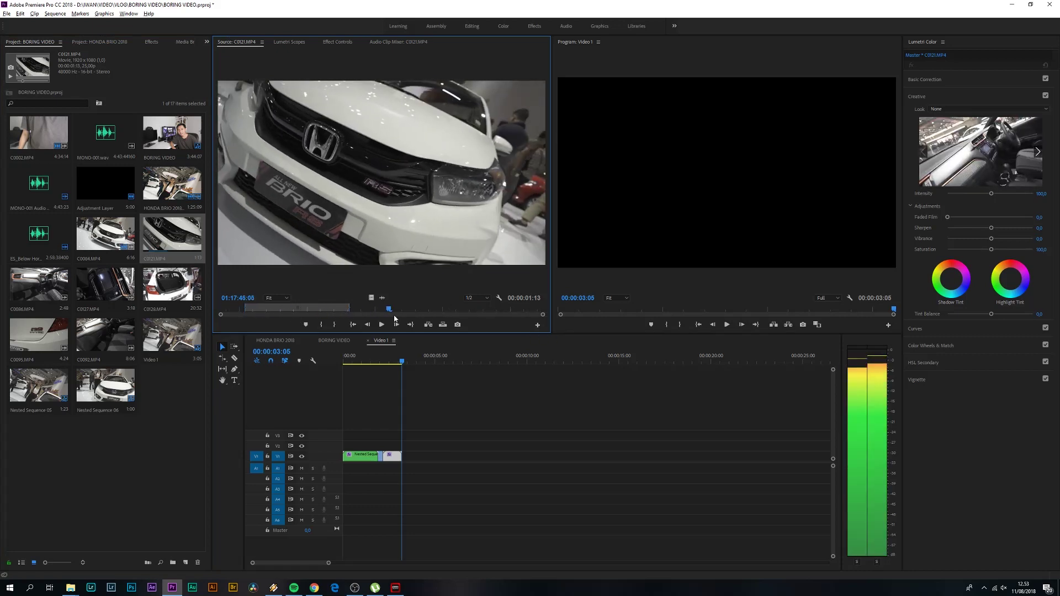
click(271, 310)
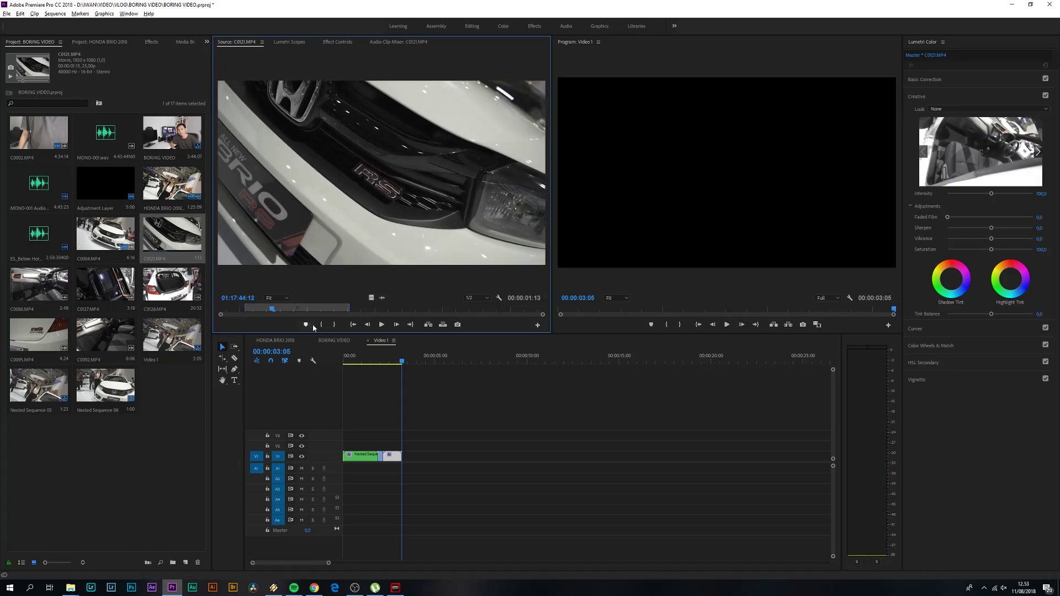
drag(275, 310, 476, 311)
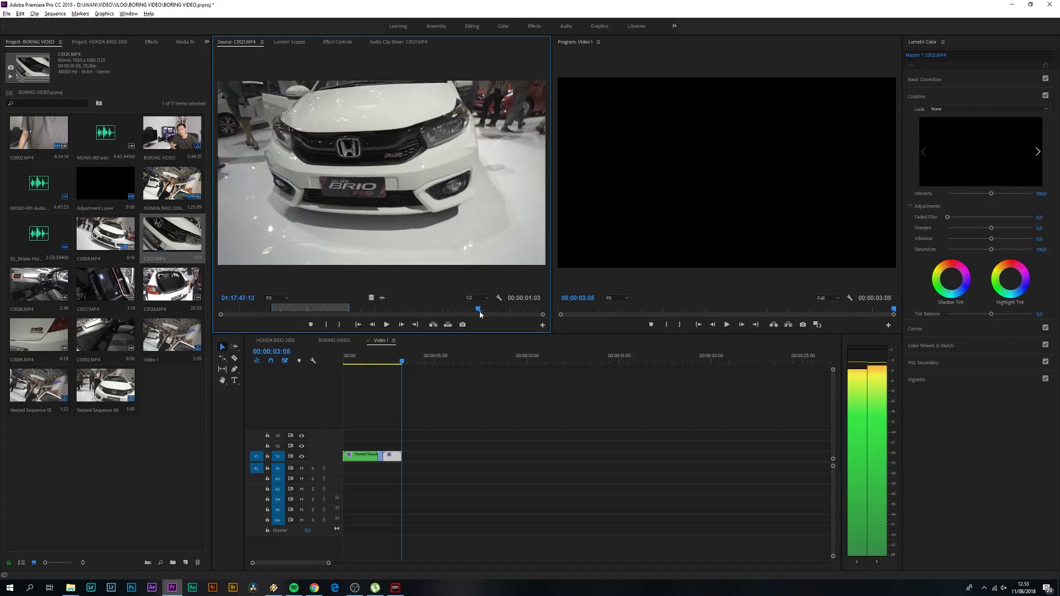
click(339, 325)
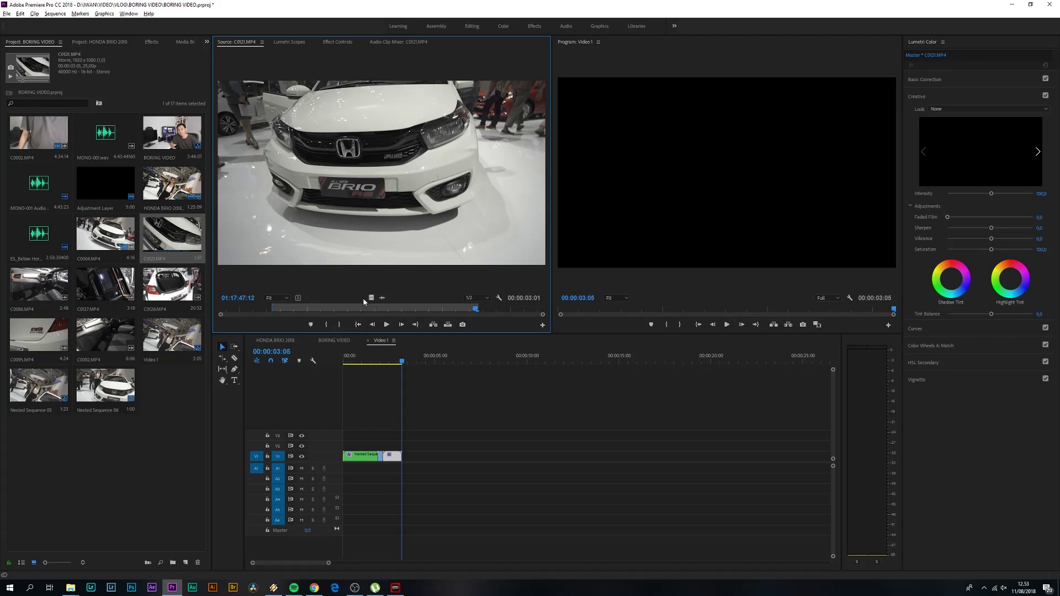
drag(371, 298, 408, 455)
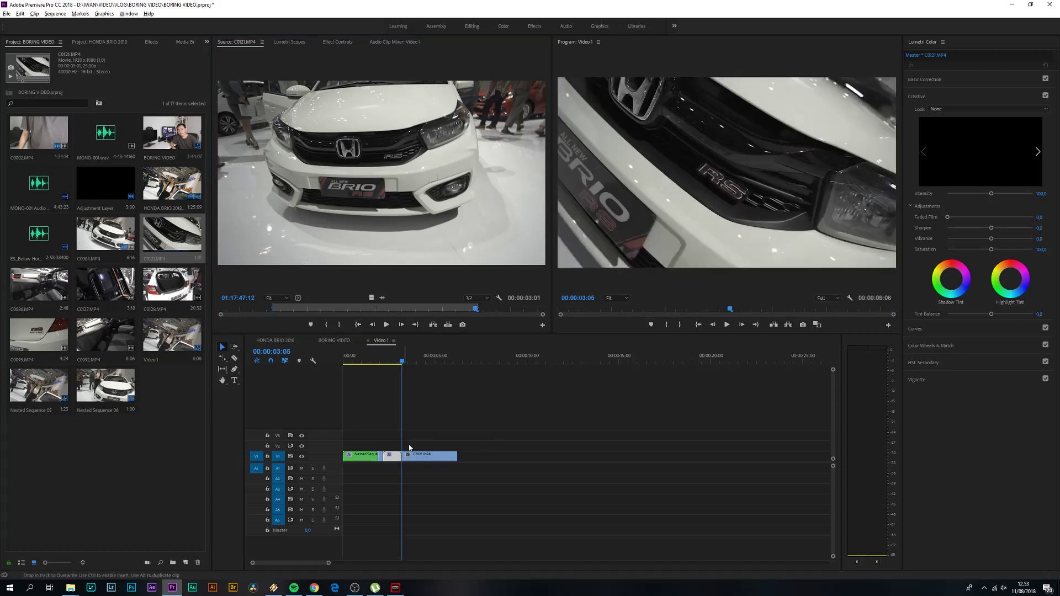
- Review the C0121 section and trim its end so the sequence ends at 00:00:05:20
key(space)
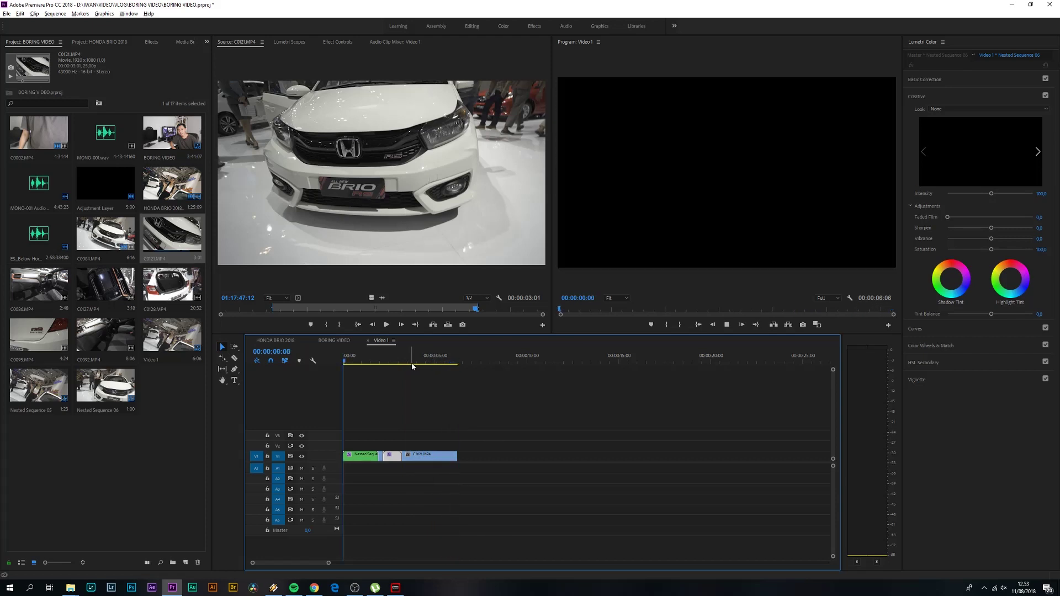
click(419, 360)
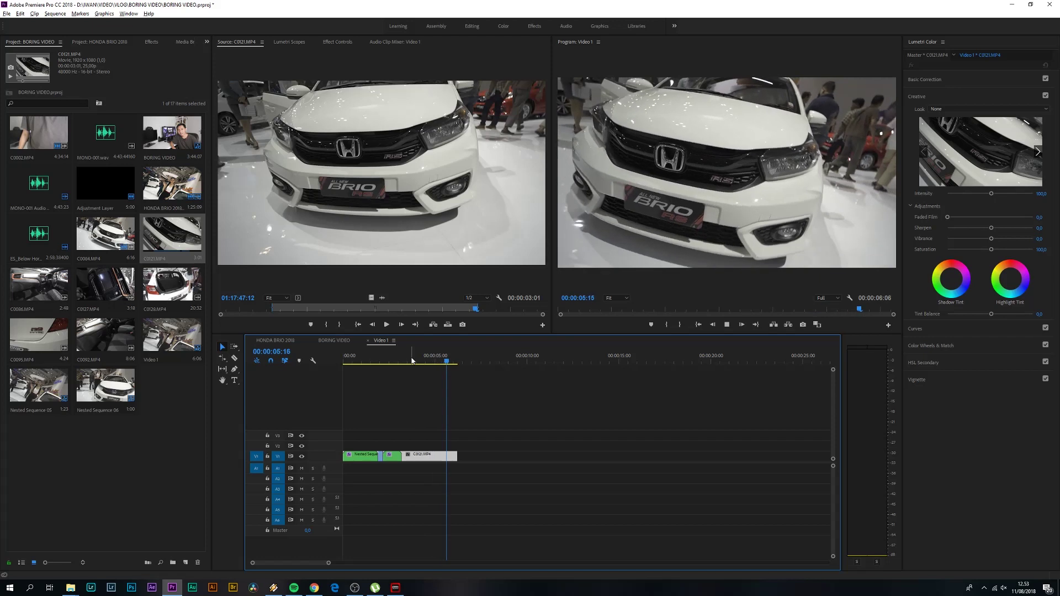
key(space)
key(space)
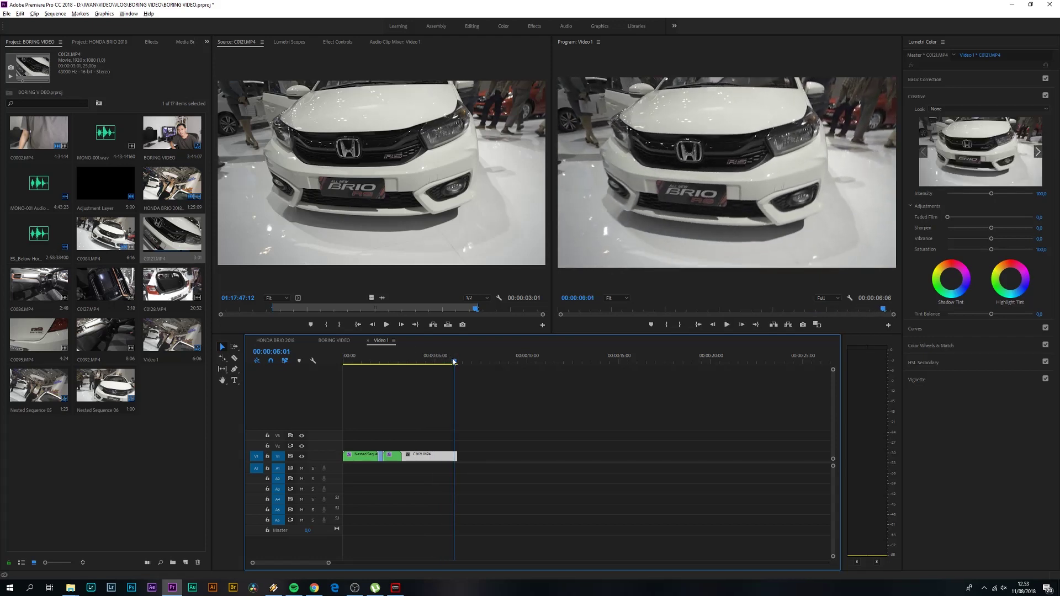
drag(454, 361, 449, 361)
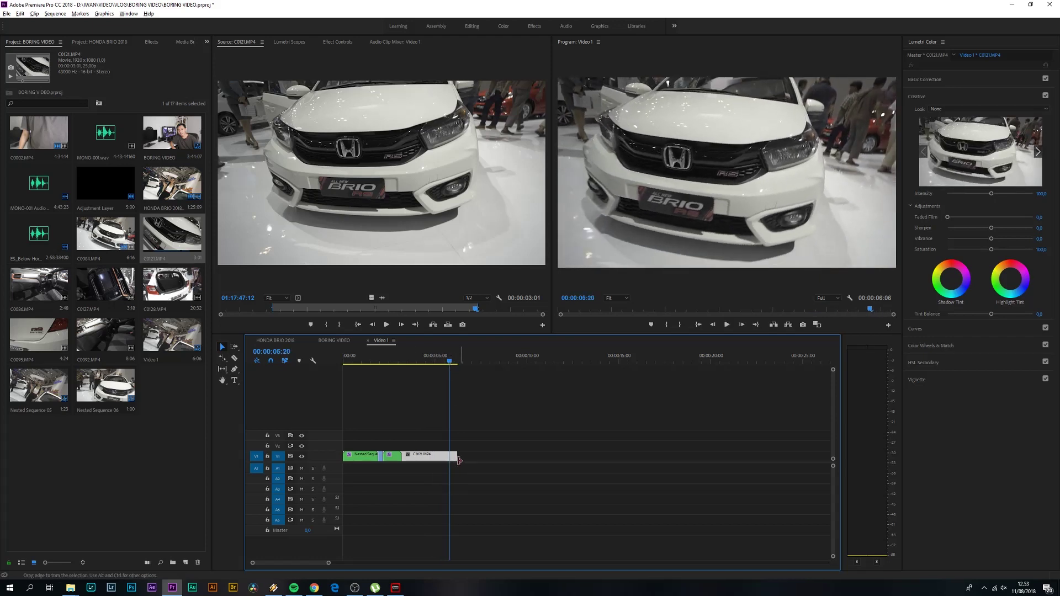
drag(458, 461, 449, 461)
click(425, 360)
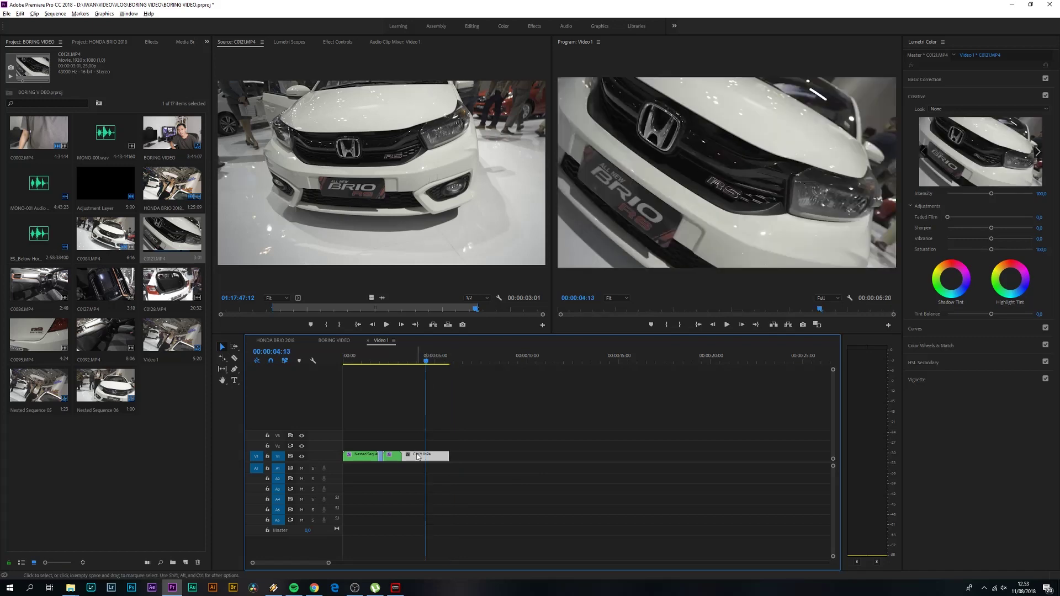
- Apply Warp Stabilizer to the C0121 clip and play through to check the stabilization
click(151, 42)
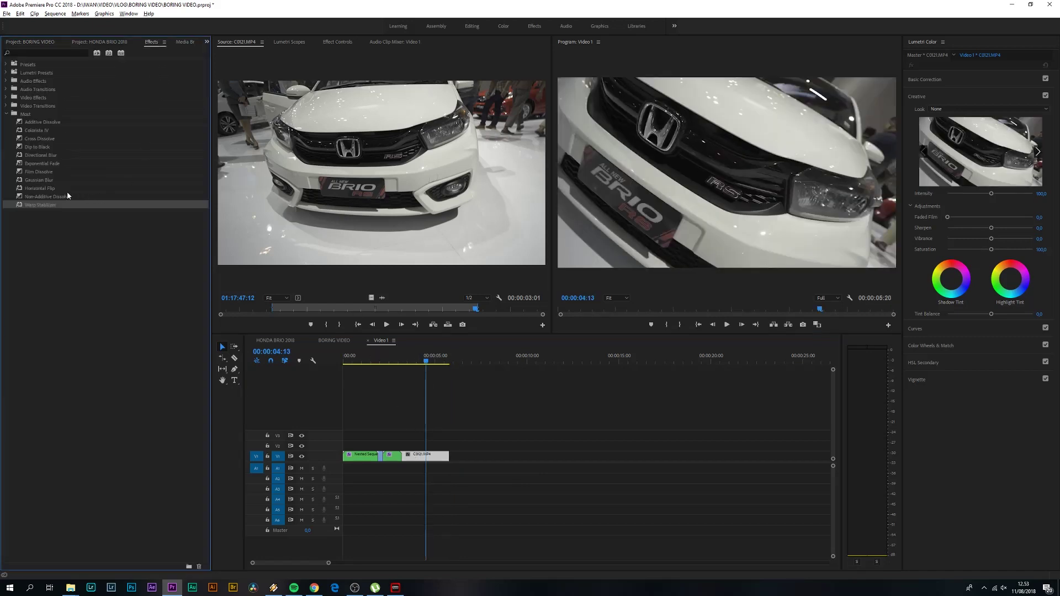
double_click(33, 206)
key(space)
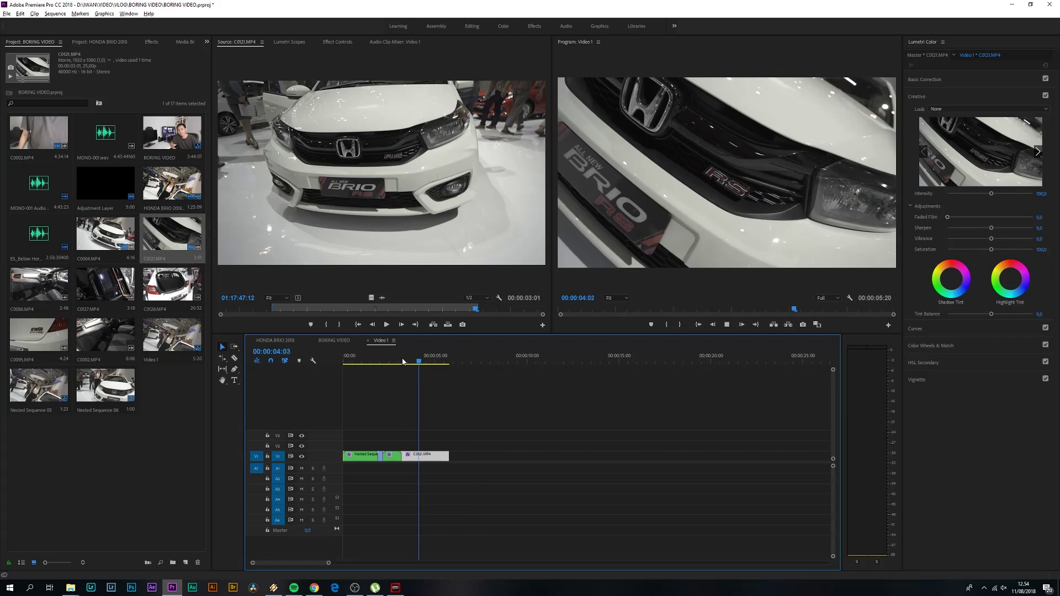
key(Home)
drag(452, 359, 412, 367)
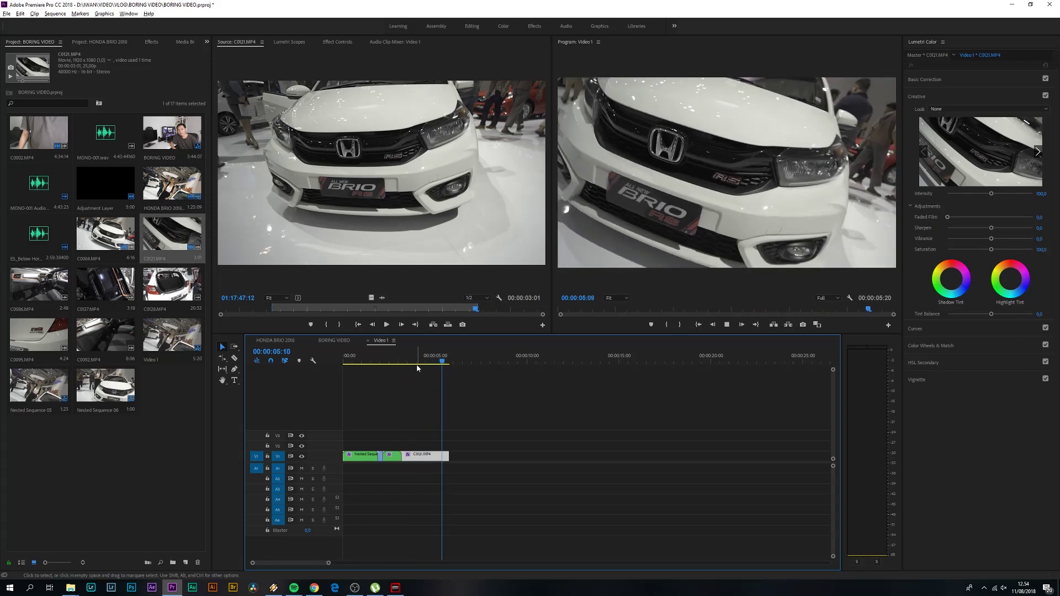
click(451, 362)
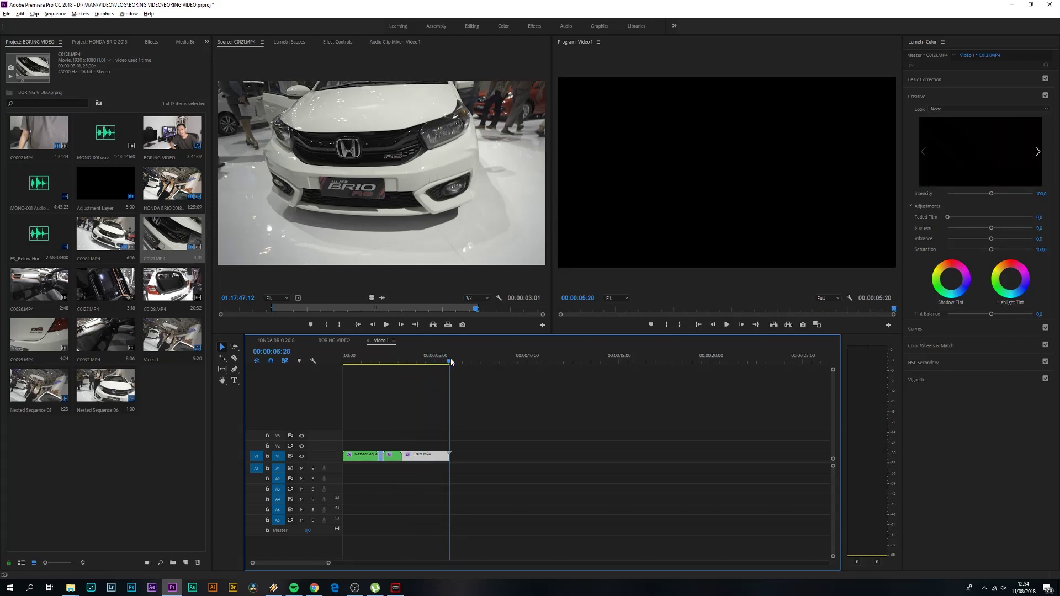
- Load C0086.MP4, set its assumed frame rate to 25 fps, and scrub to a starting frame
double_click(31, 286)
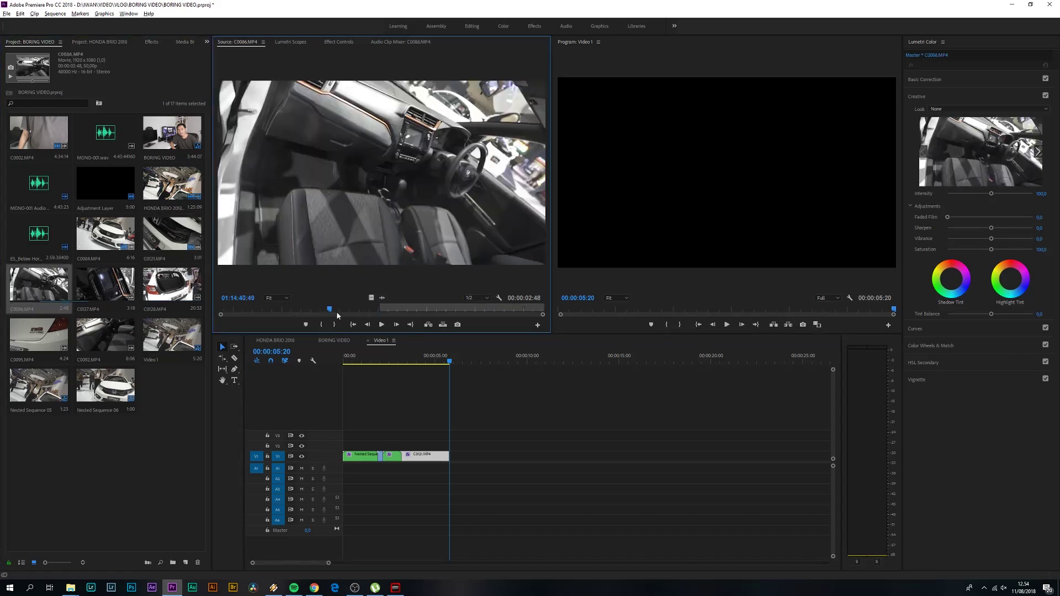
right_click(39, 292)
mouse_move(90, 286)
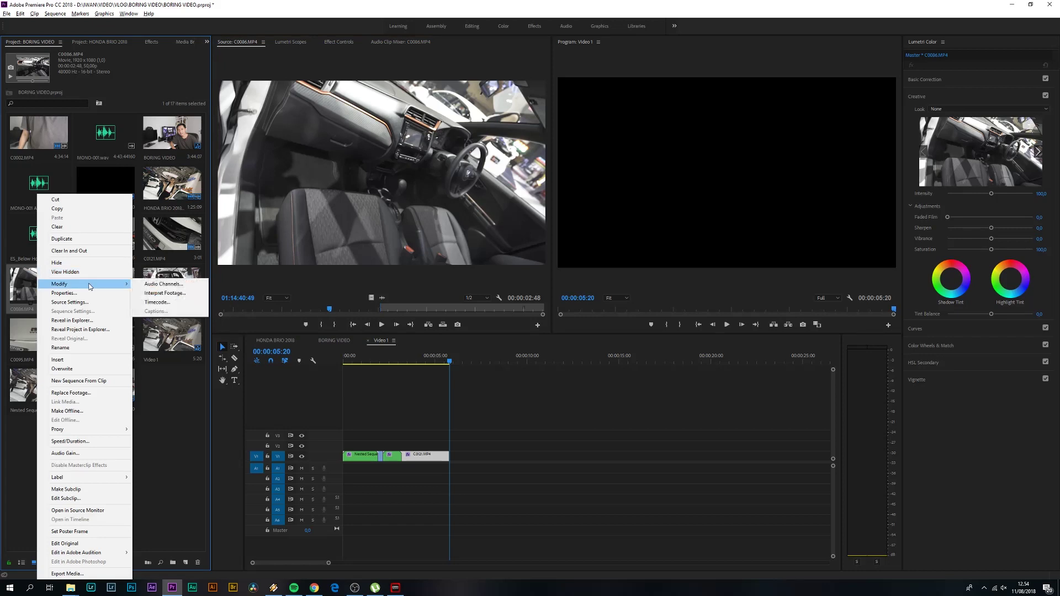
click(175, 294)
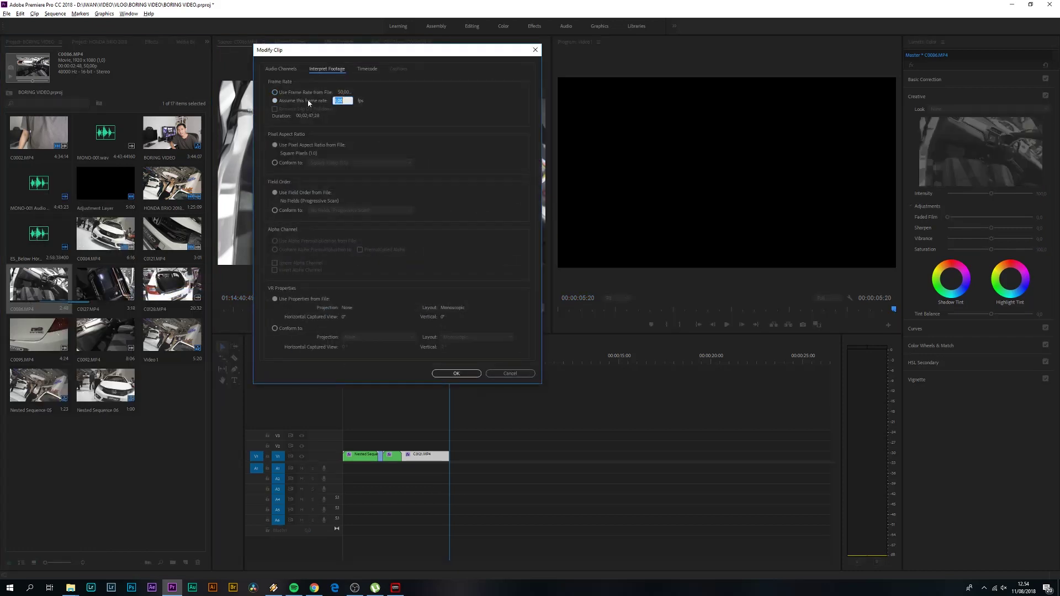
text(25)
key(Return)
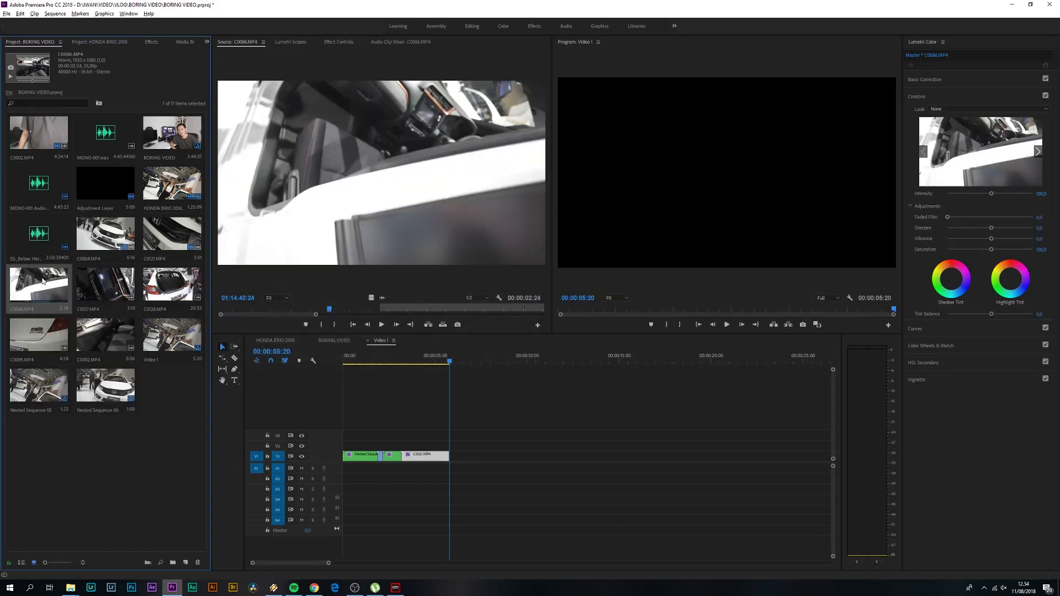
drag(316, 317, 586, 326)
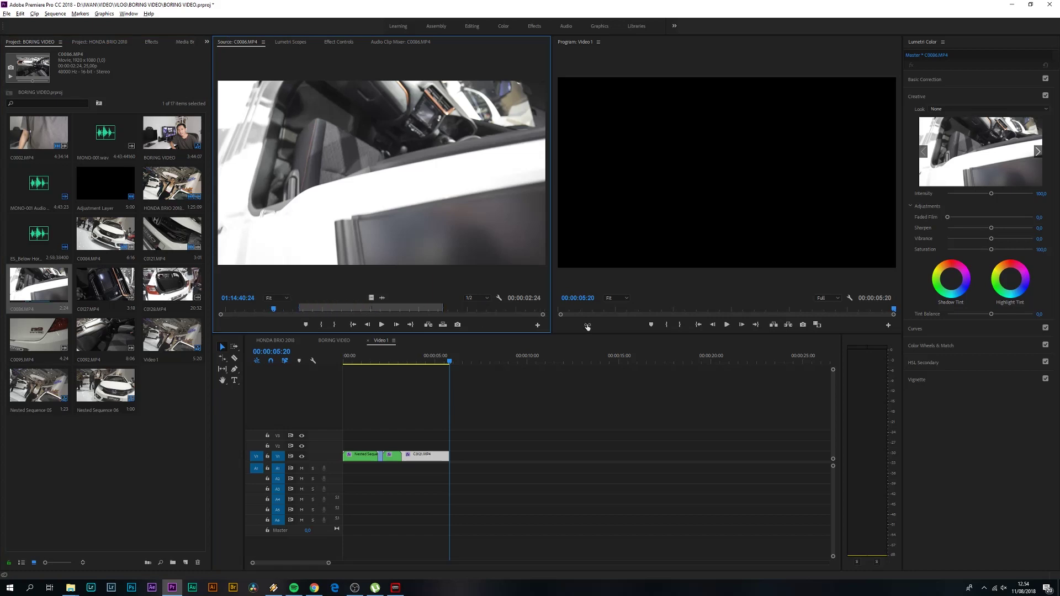
drag(275, 309, 440, 309)
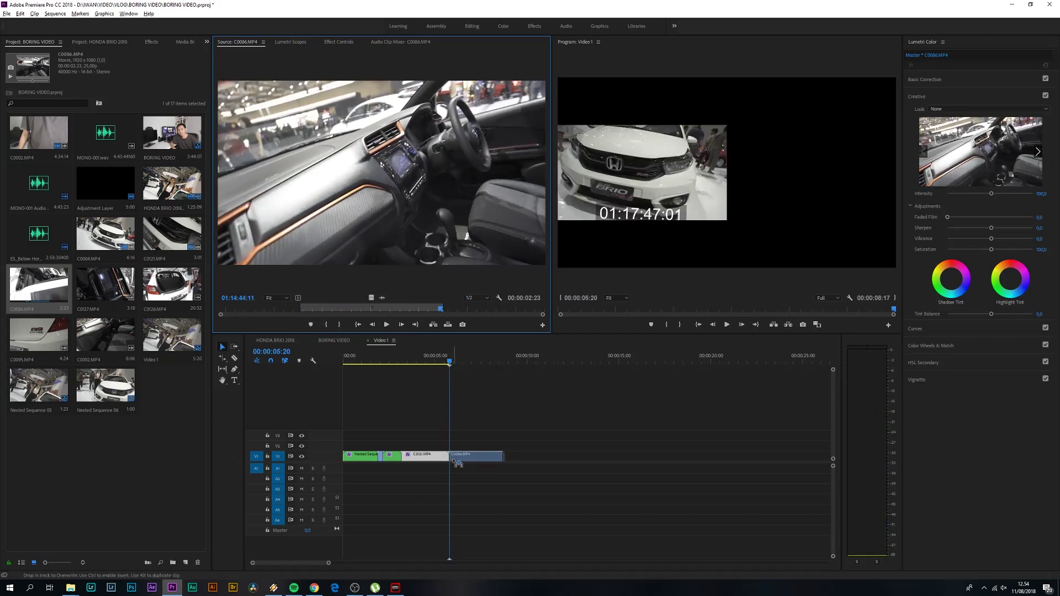
- Add C0086.MP4's video after C0121 on V1 and apply Warp Stabilizer to it
drag(371, 299, 455, 459)
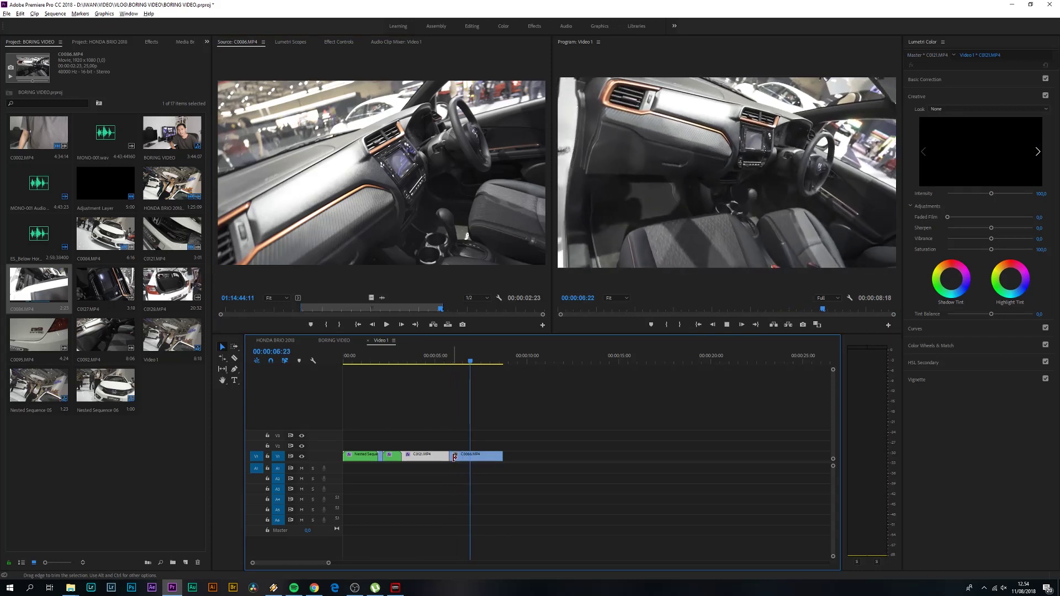
click(454, 457)
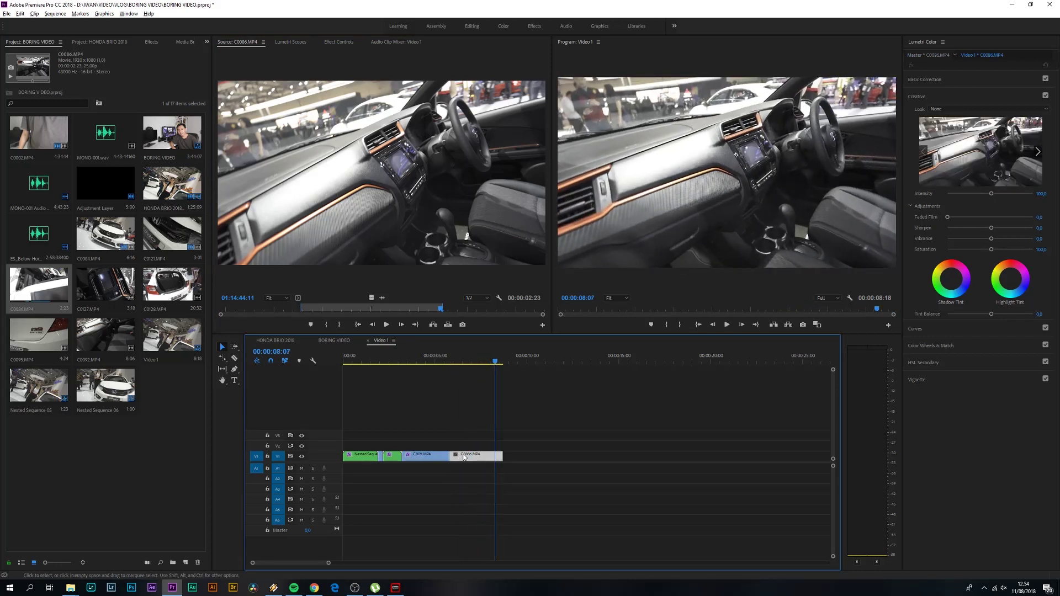
click(155, 43)
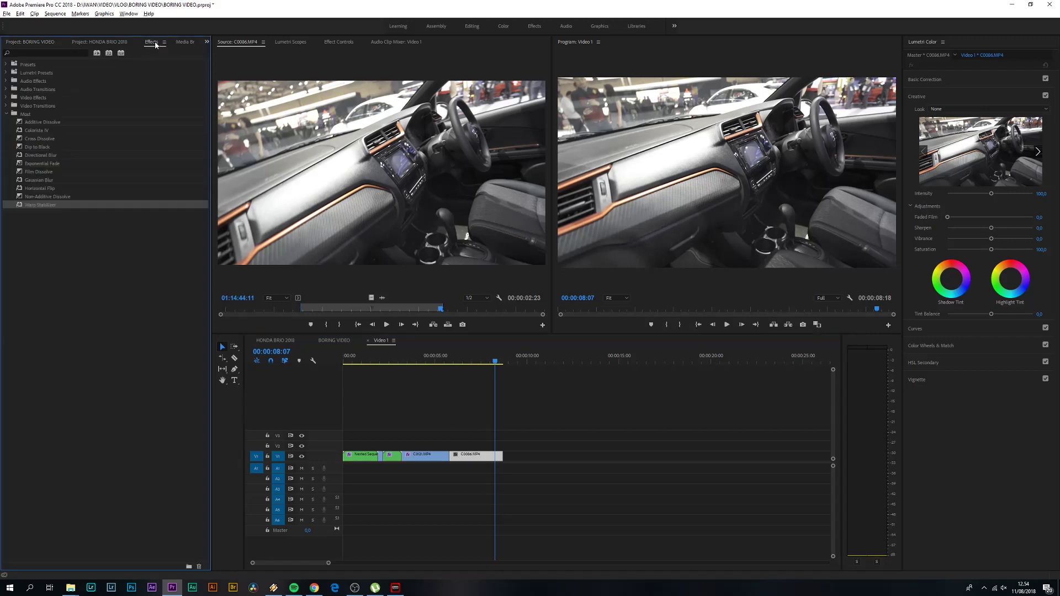
double_click(44, 205)
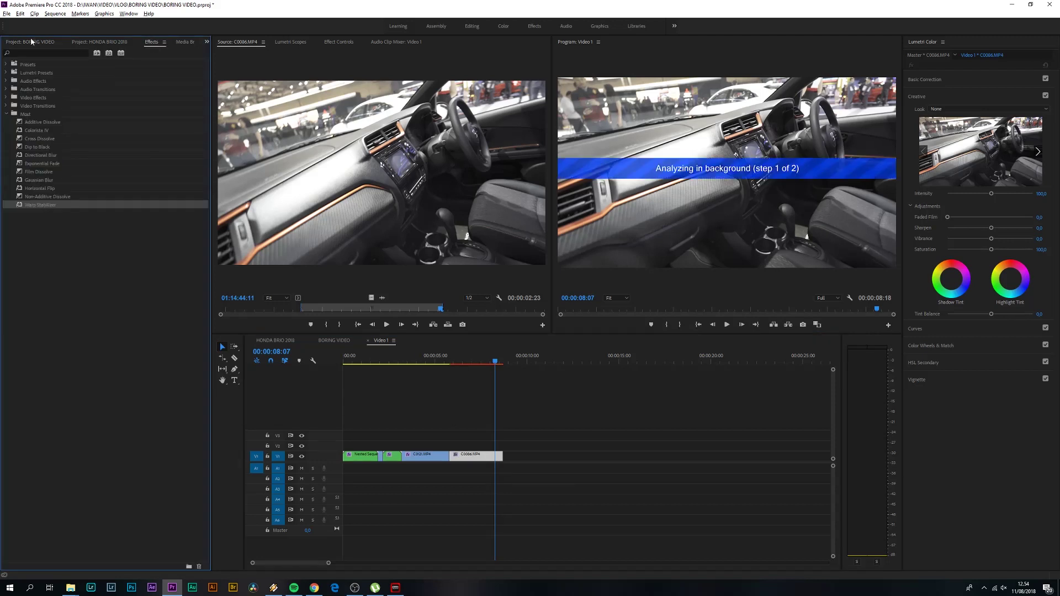
- Play the sequence and move the playhead to its end at 00:00:08:18
click(33, 43)
key(space)
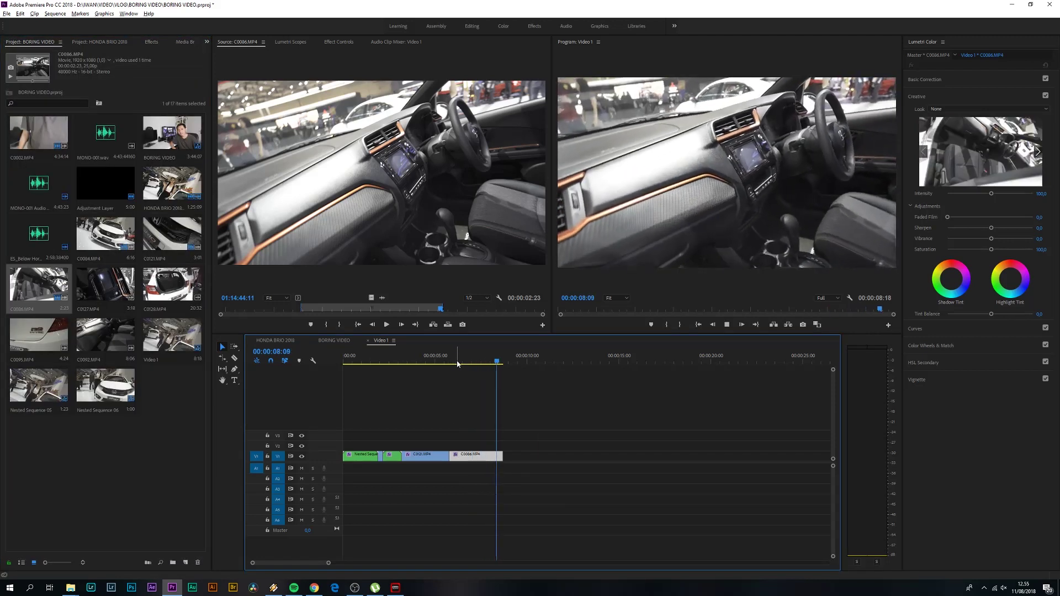
drag(466, 373, 501, 372)
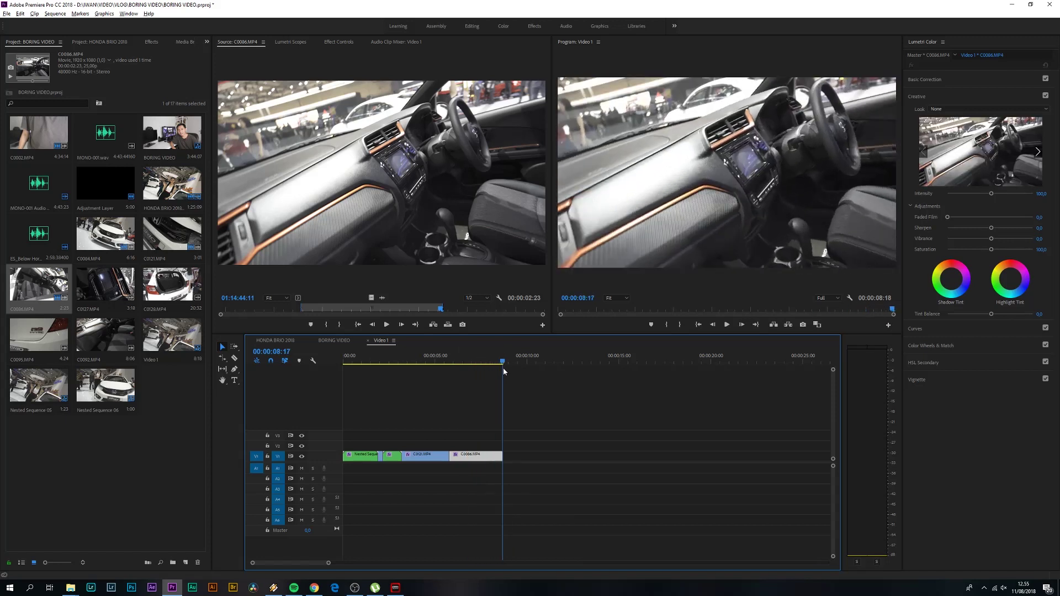
- Preview C0095.MP4 and interpret it at 25 fps
click(57, 336)
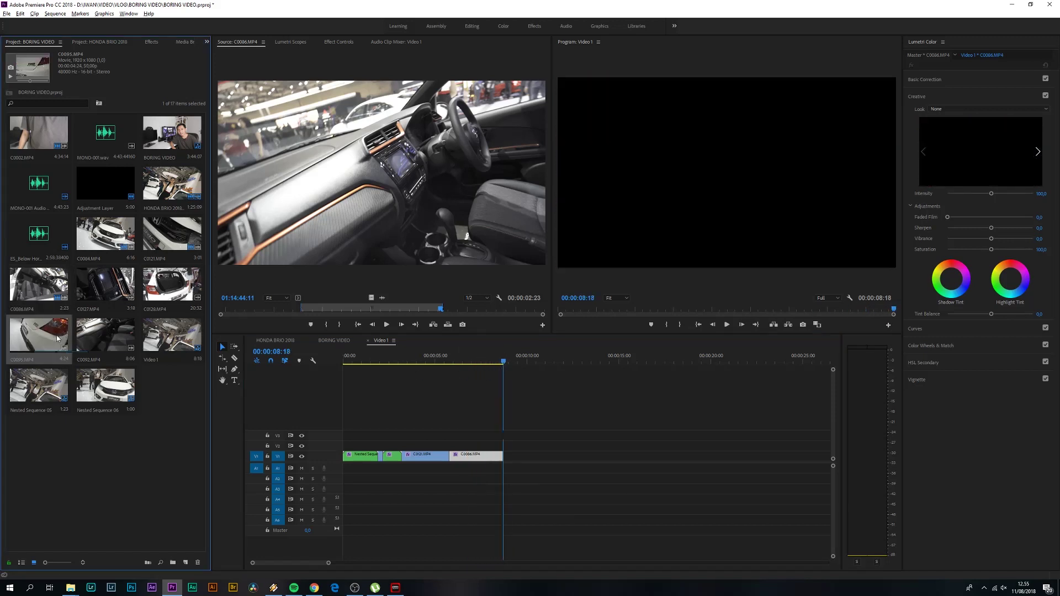
double_click(31, 338)
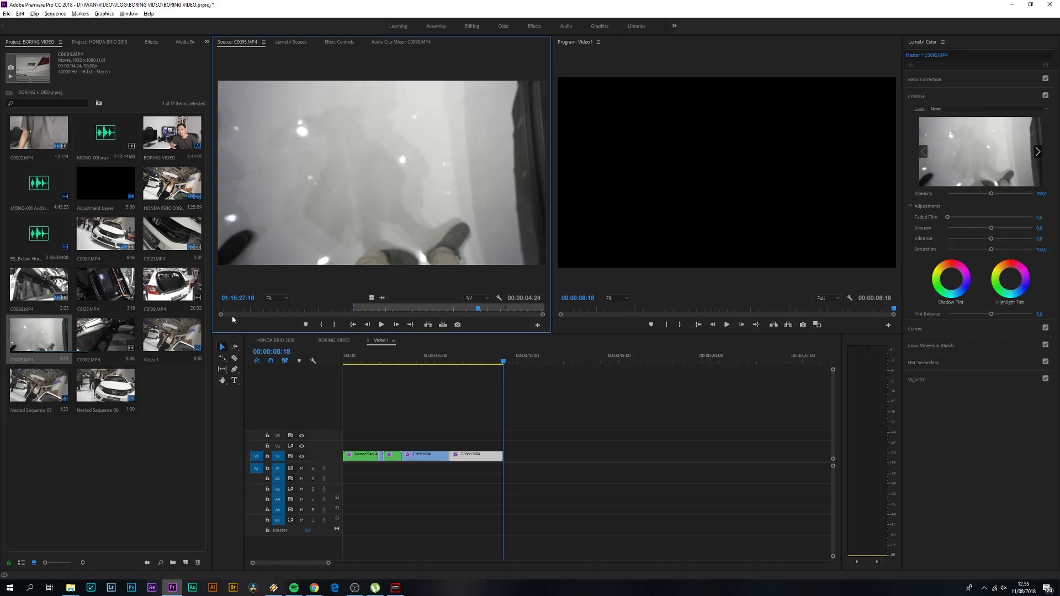
right_click(31, 337)
mouse_move(91, 285)
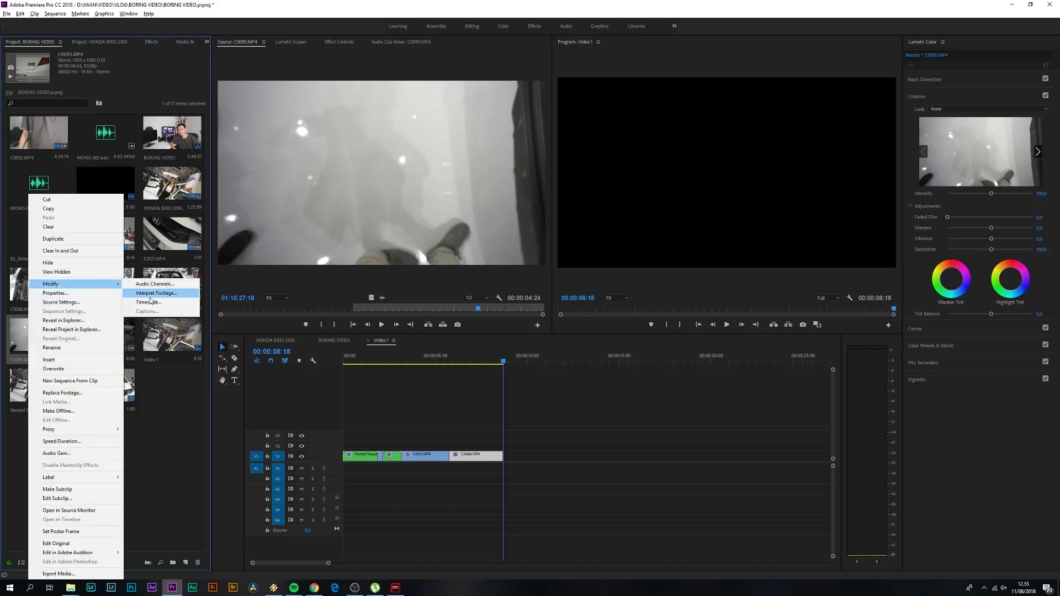
click(150, 296)
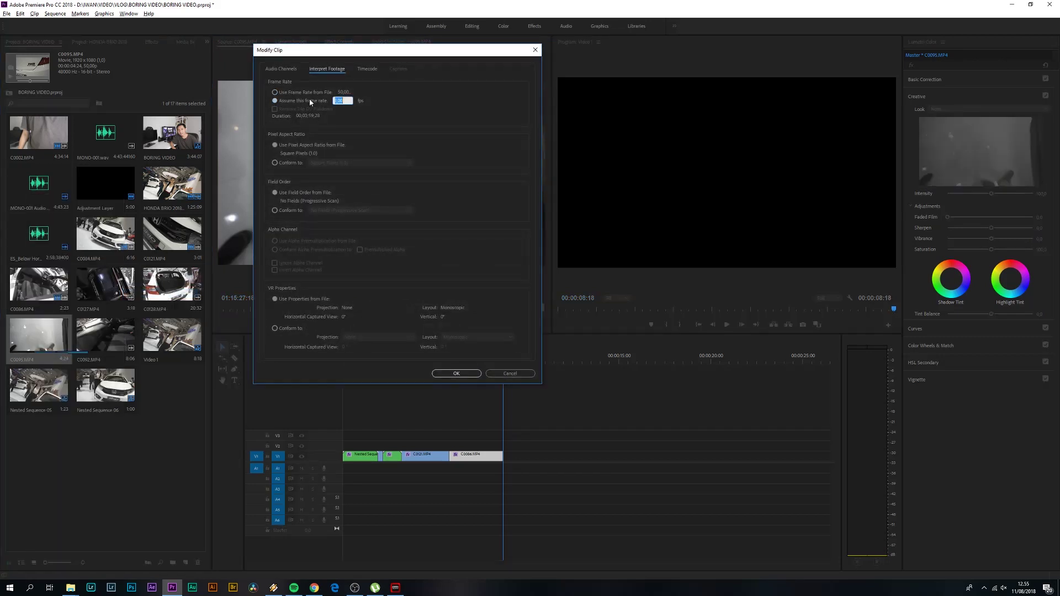
key(Return)
- Interpret C0092.MP4 at 25 fps, then reload C0095.MP4 in the Source monitor
click(102, 334)
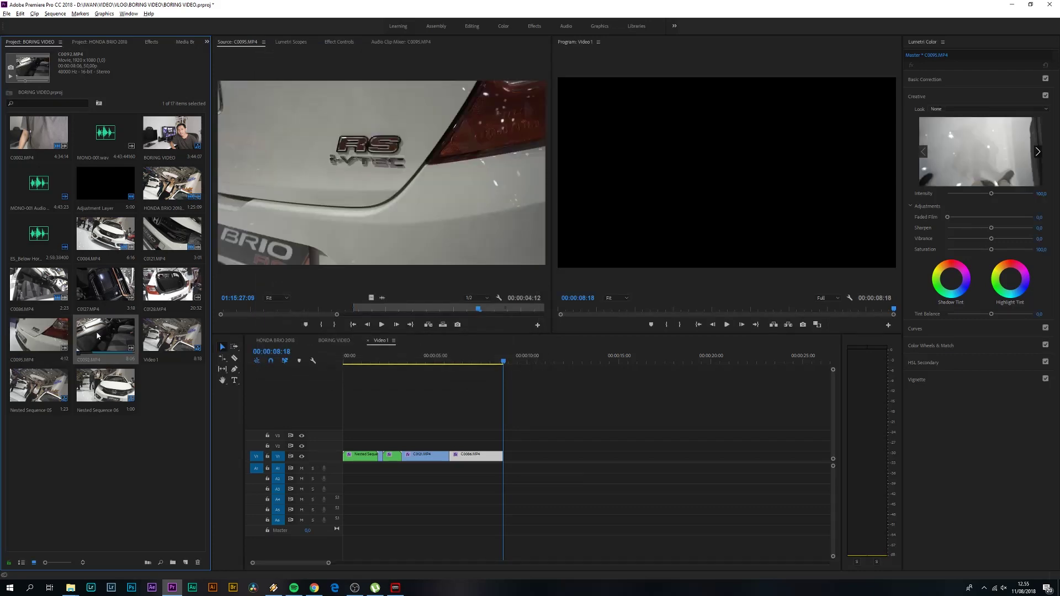
right_click(98, 336)
mouse_move(147, 284)
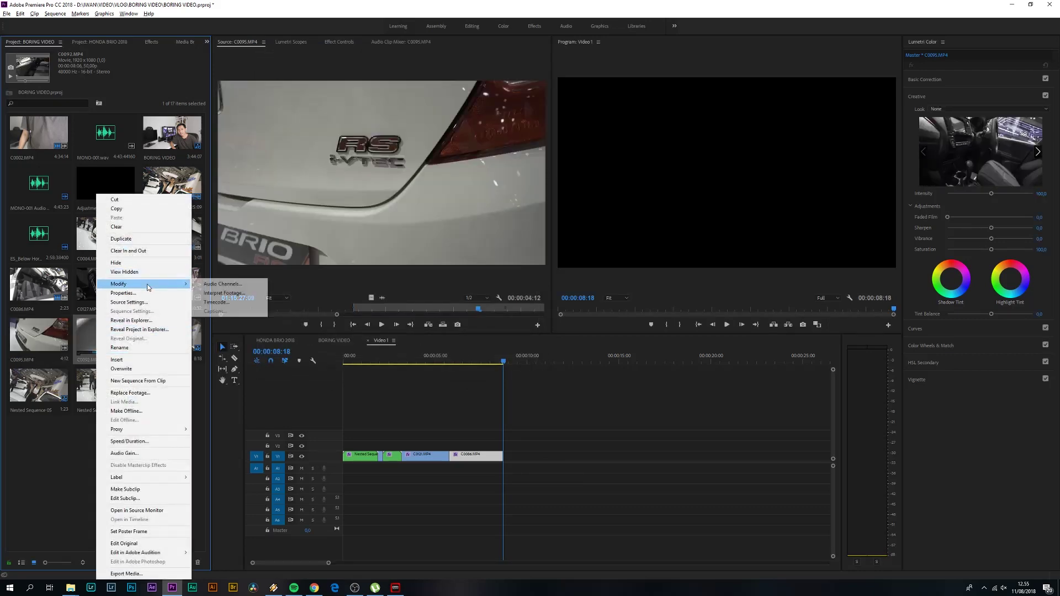
click(249, 293)
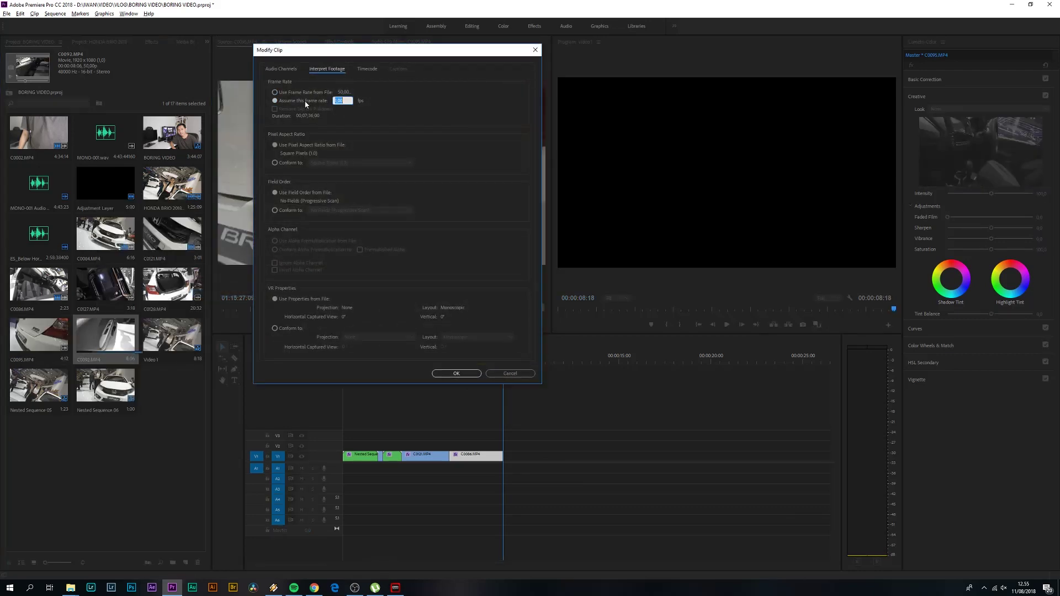
key(Return)
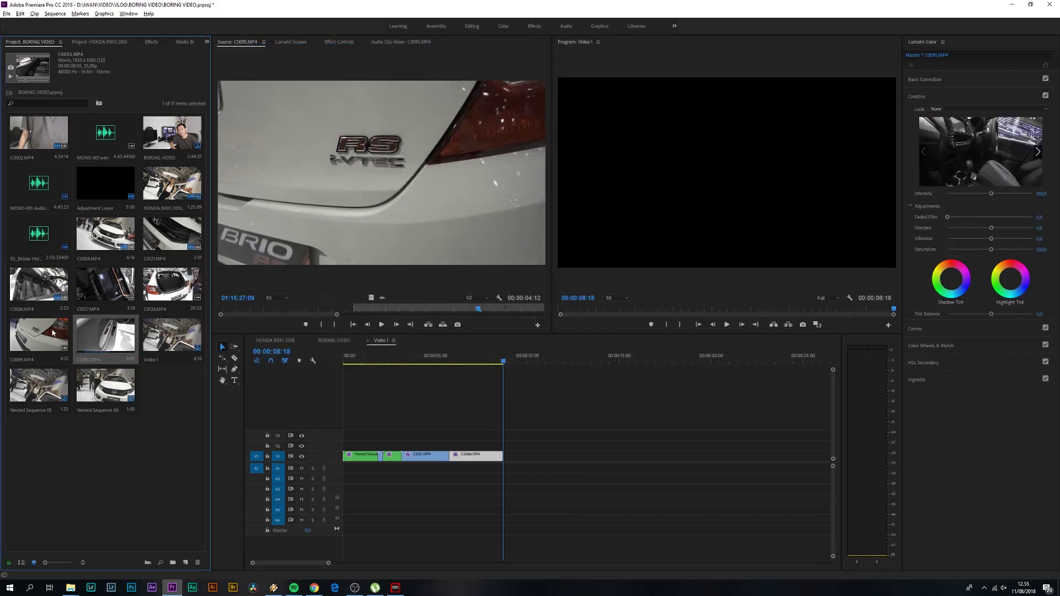
double_click(52, 332)
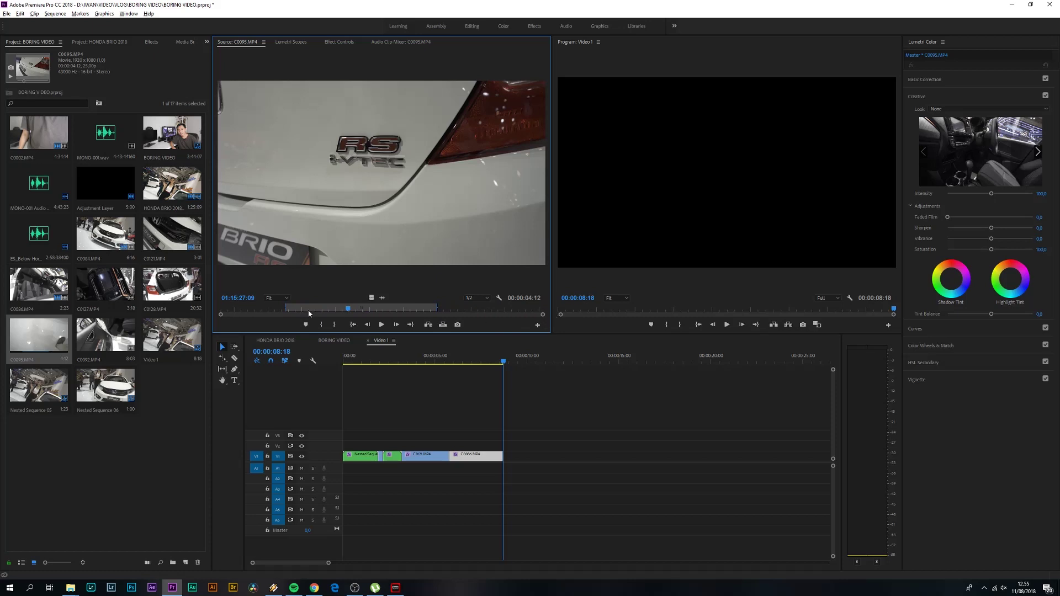
- Scrub C0095 for the RS badge shot and place it on V1 after C0086
click(286, 310)
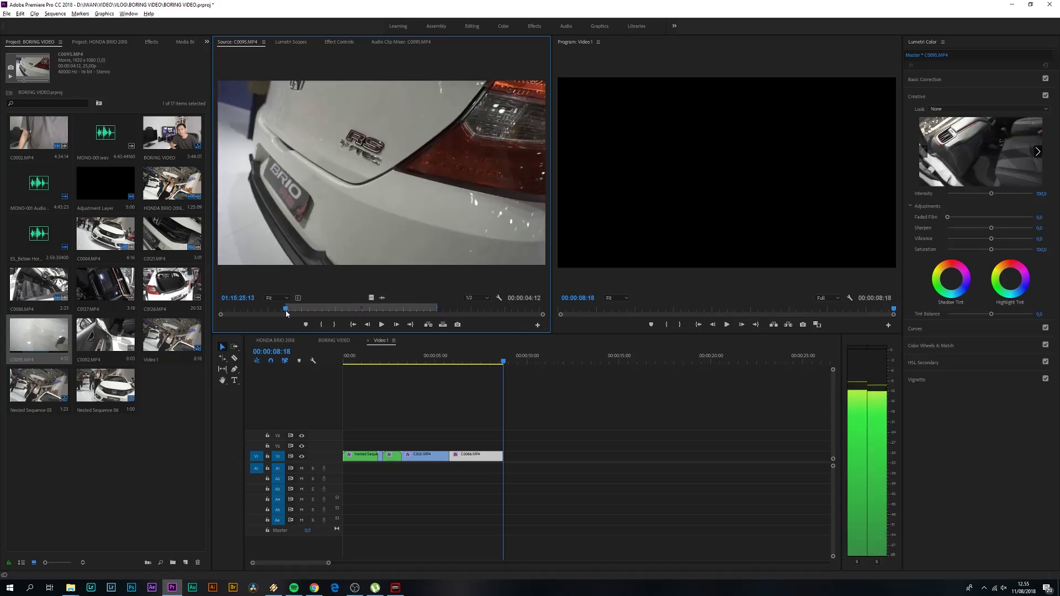
drag(290, 313, 437, 312)
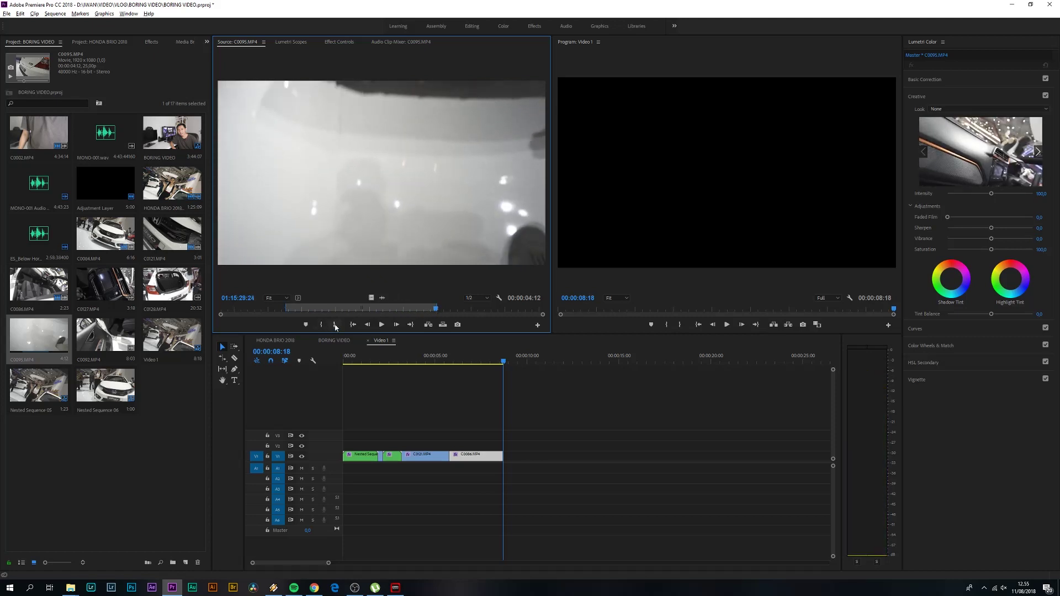
drag(495, 359, 511, 463)
- Review C0095 again in the Source monitor, then load C0092.MP4 for preview
click(78, 355)
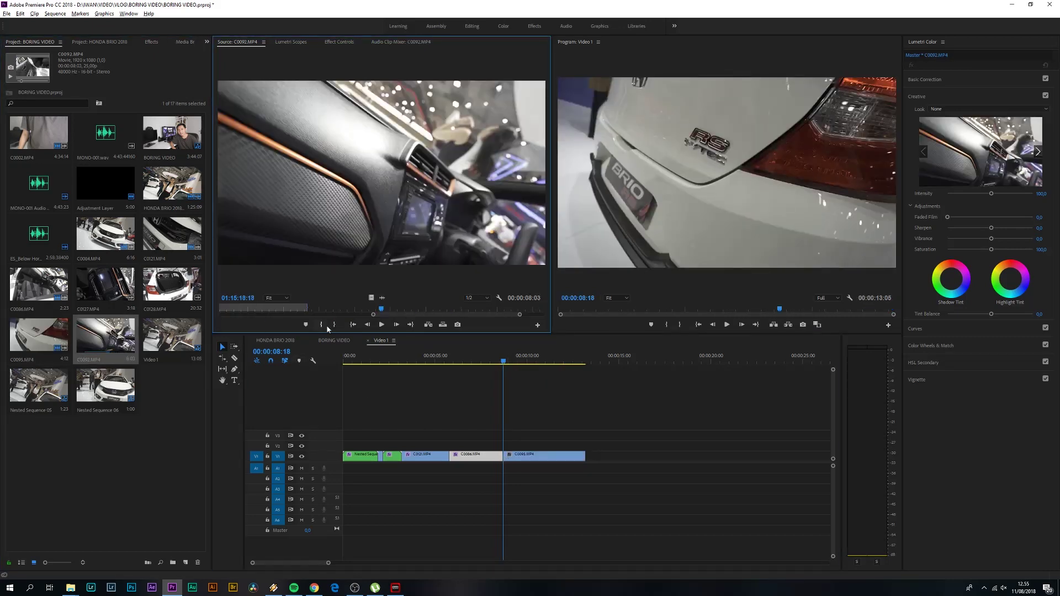
double_click(43, 338)
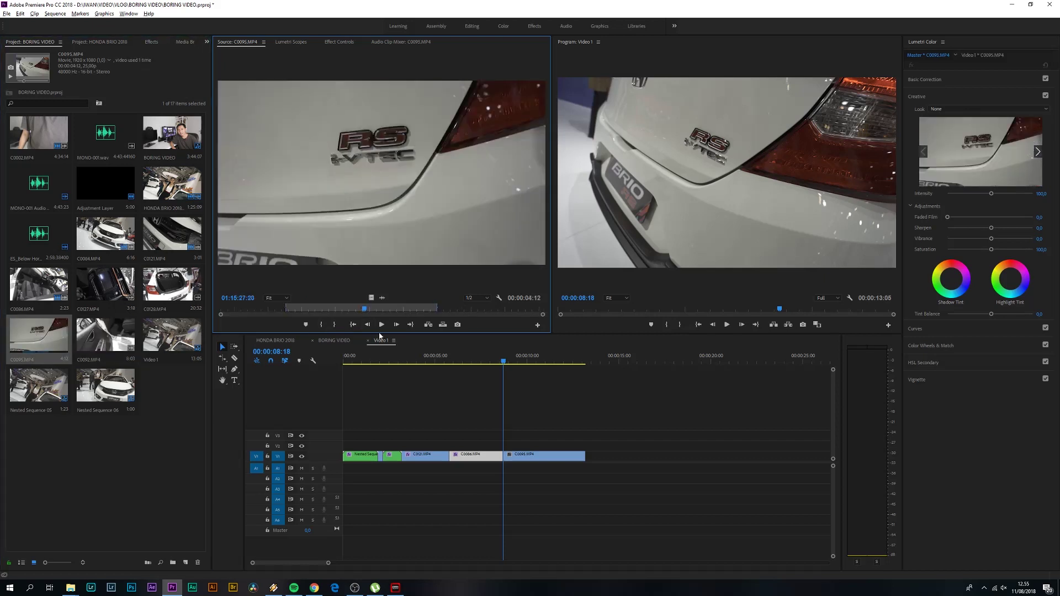
mouse_move(364, 311)
mouse_down()
mouse_move(310, 310)
mouse_move(461, 313)
mouse_move(367, 317)
mouse_move(423, 309)
mouse_up()
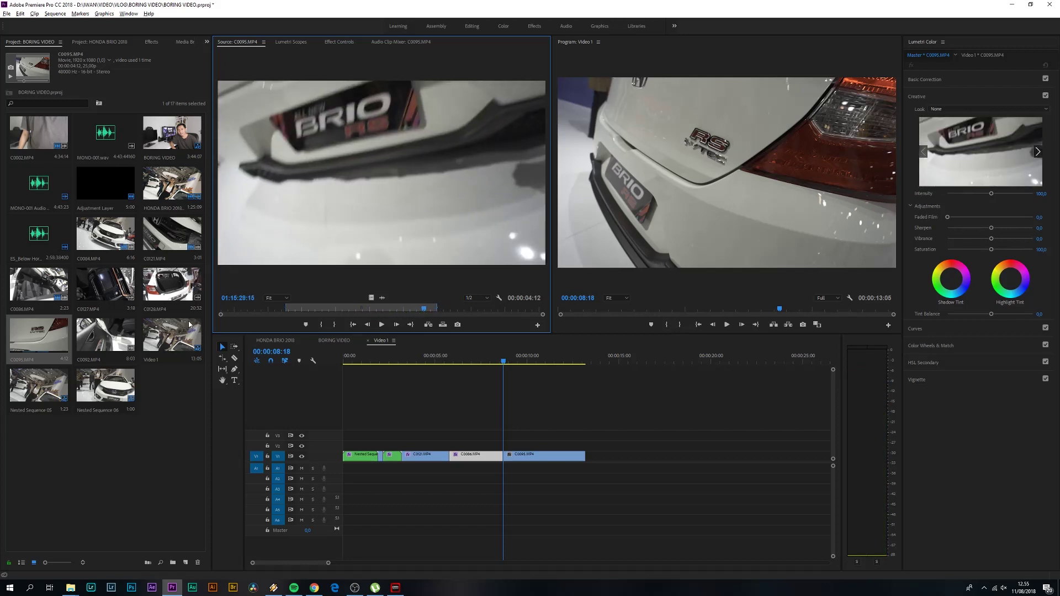
double_click(113, 341)
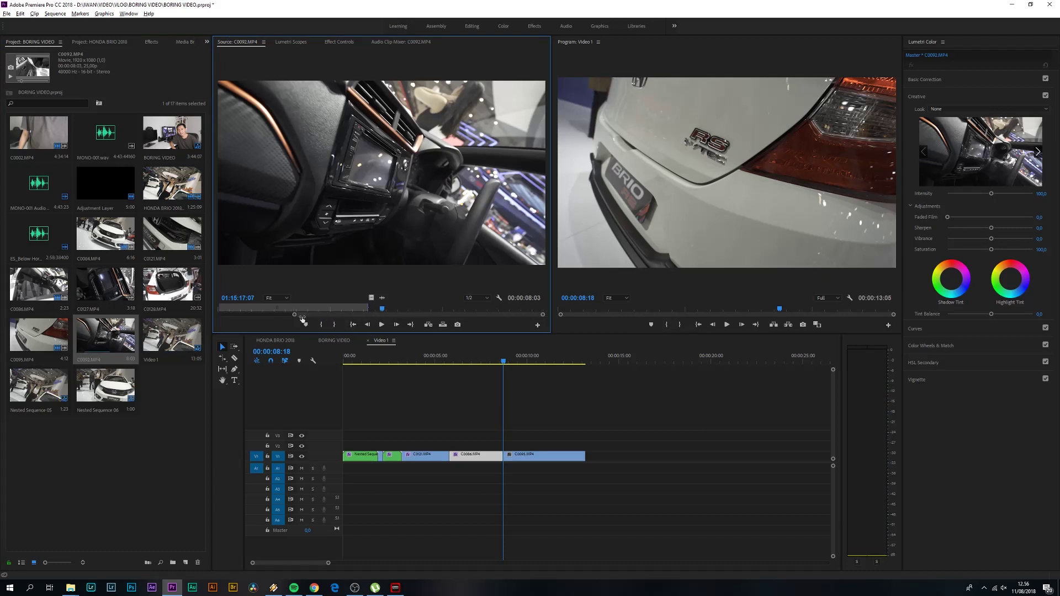
- Place C0092's video only on V1 after C0095, extending Video 1 to 00:00:21:08, and ready the Razor tool
mouse_move(414, 311)
mouse_down()
mouse_move(231, 316)
mouse_move(277, 325)
mouse_move(250, 329)
mouse_move(401, 324)
mouse_up()
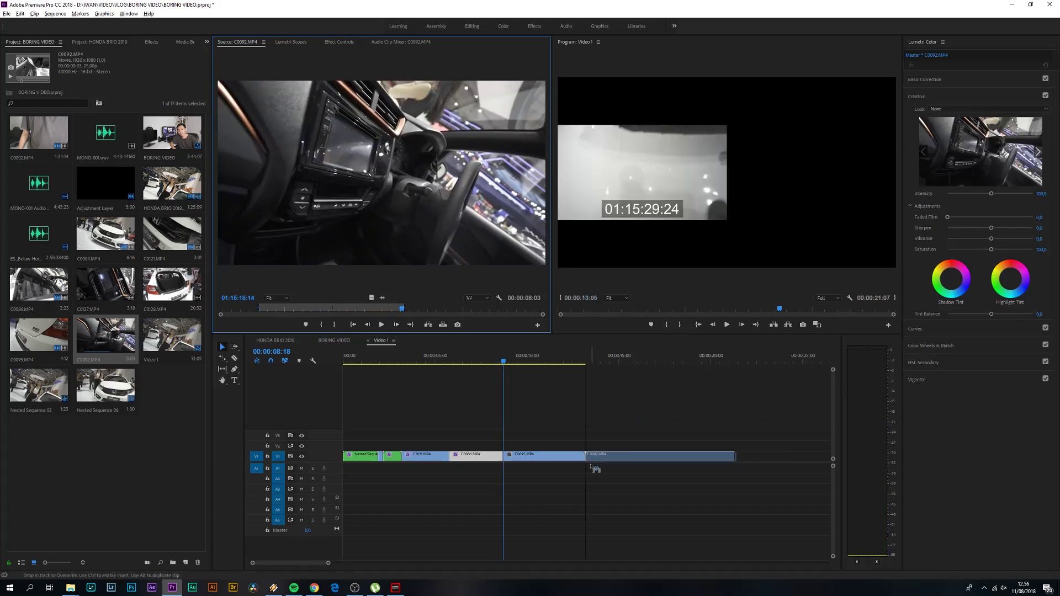
drag(373, 298, 591, 461)
mouse_move(506, 361)
mouse_down()
mouse_move(598, 363)
mouse_move(548, 373)
mouse_up()
key(c)
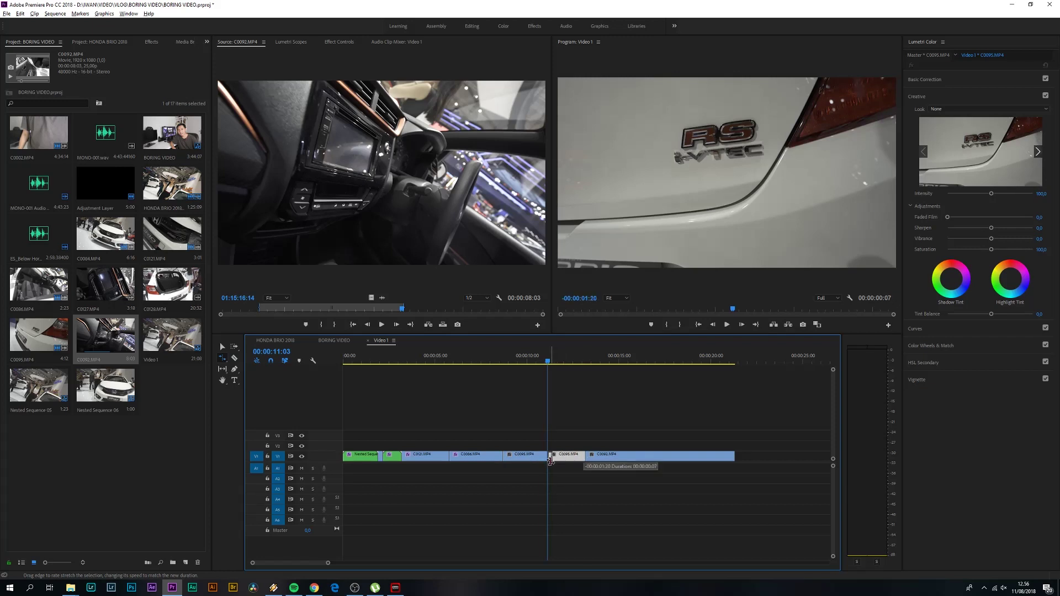
- Rate-stretch C0095's tail to 7 frames, cut and stretch a C0092 piece to 7 frames, and close the gap
drag(550, 460, 551, 460)
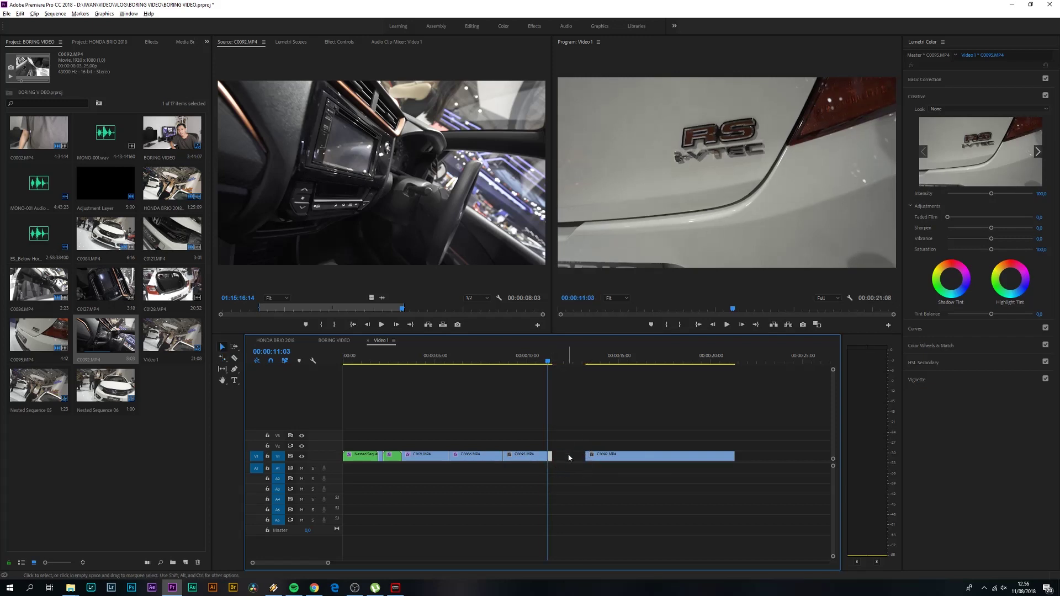
click(569, 457)
drag(546, 361, 634, 367)
key(c)
click(633, 455)
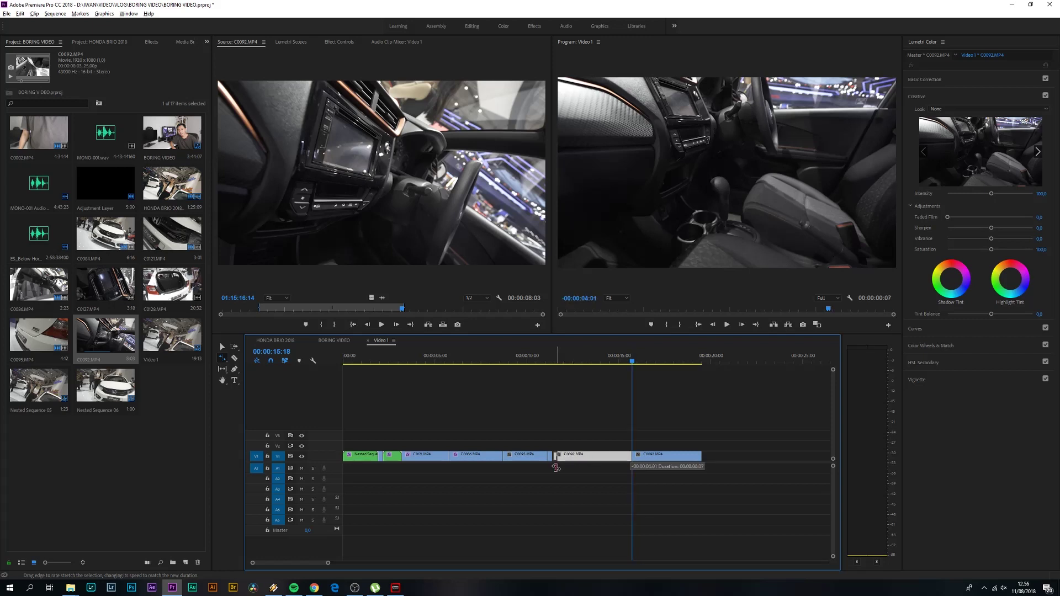
drag(556, 467, 562, 467)
key(v)
click(588, 453)
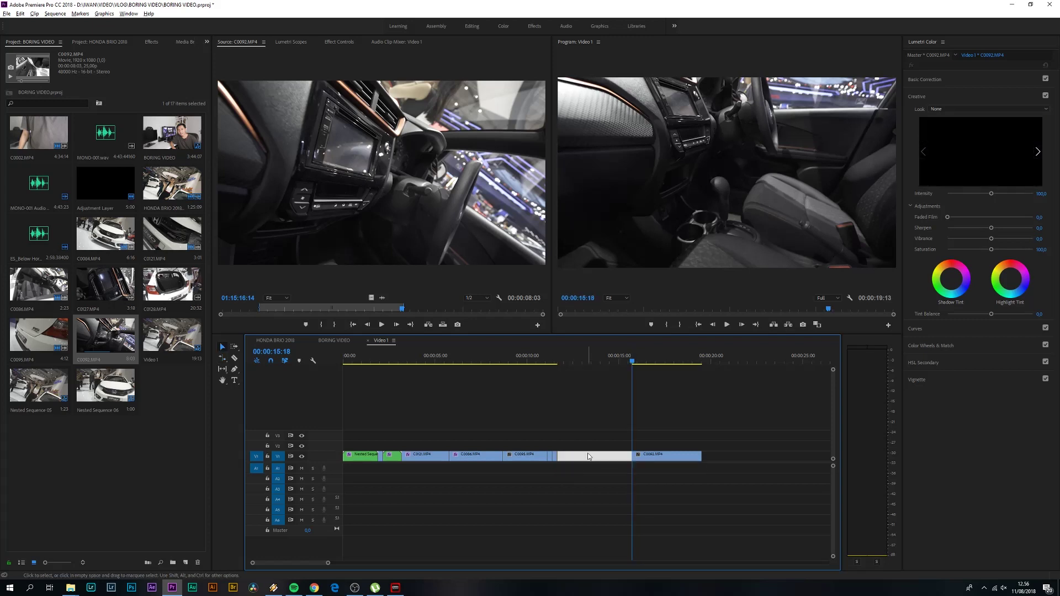
key(Delete)
- Play back the edited section from about 00:00:10:07 to recheck the ending around 00:00:14:00
click(533, 356)
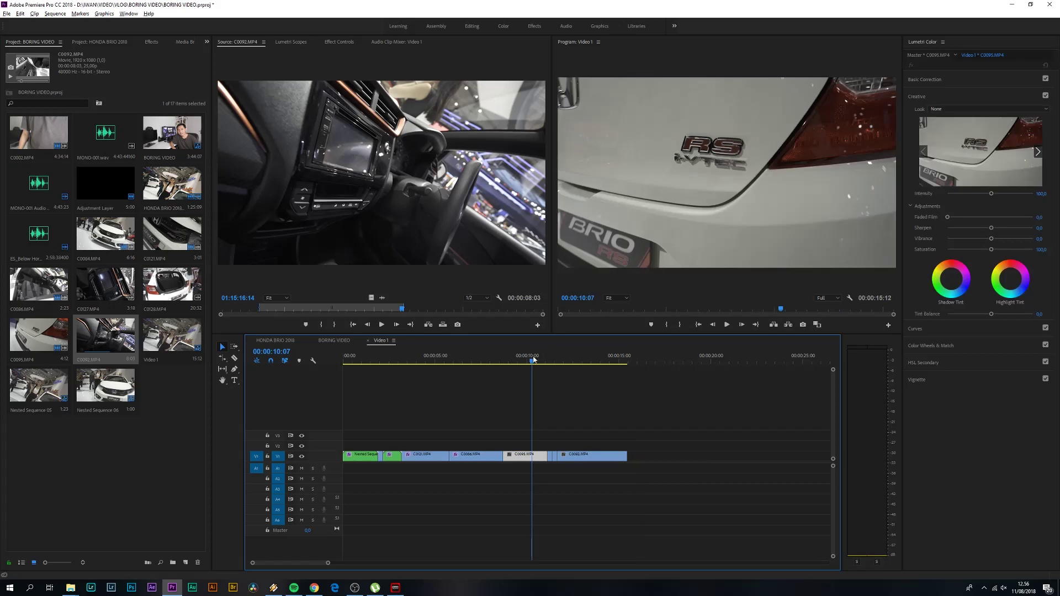
click(508, 361)
key(space)
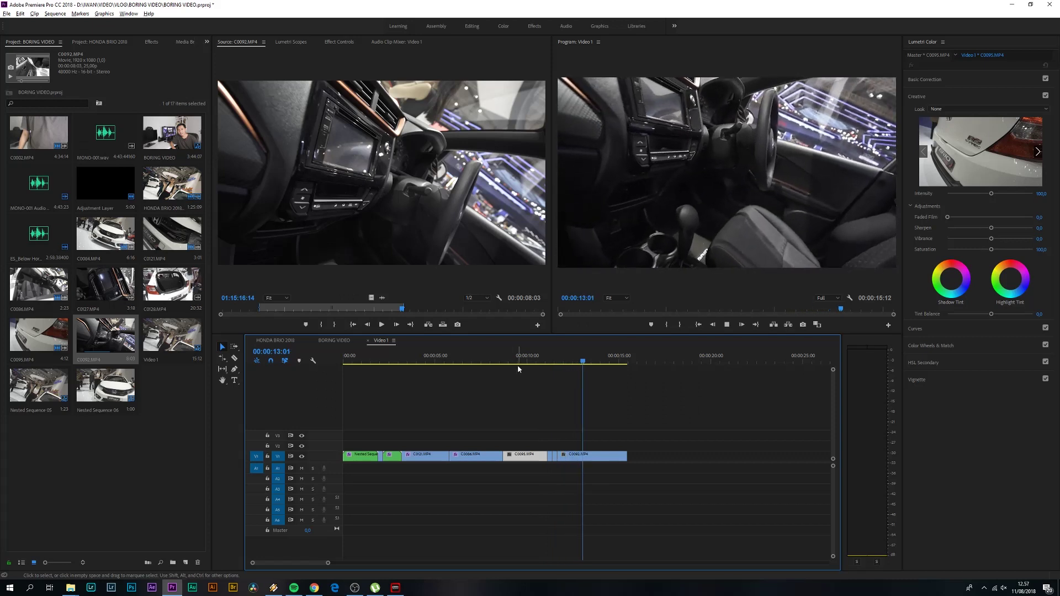
key(space)
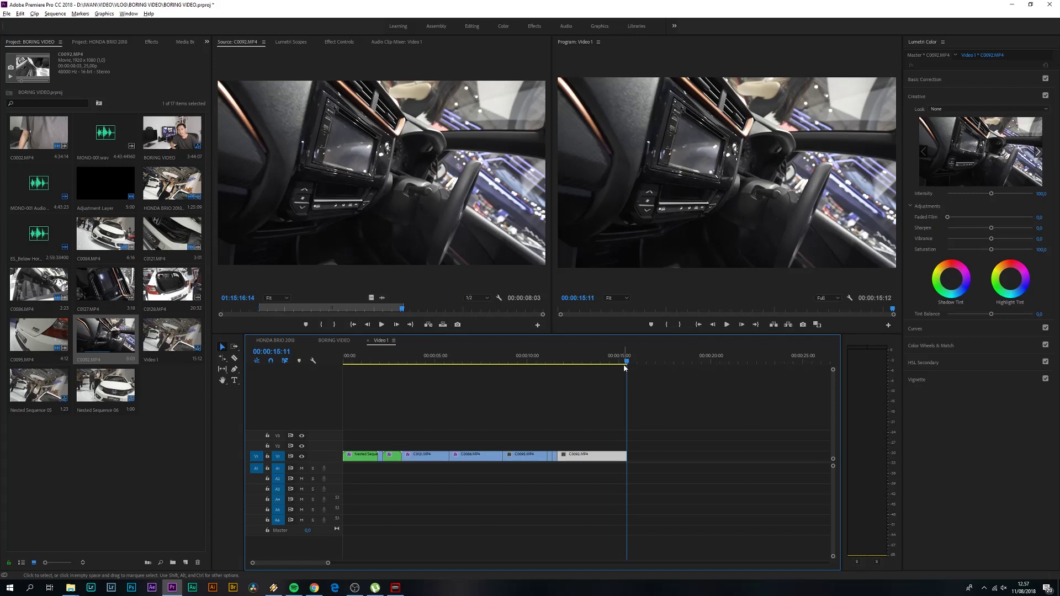
drag(624, 364, 588, 365)
key(space)
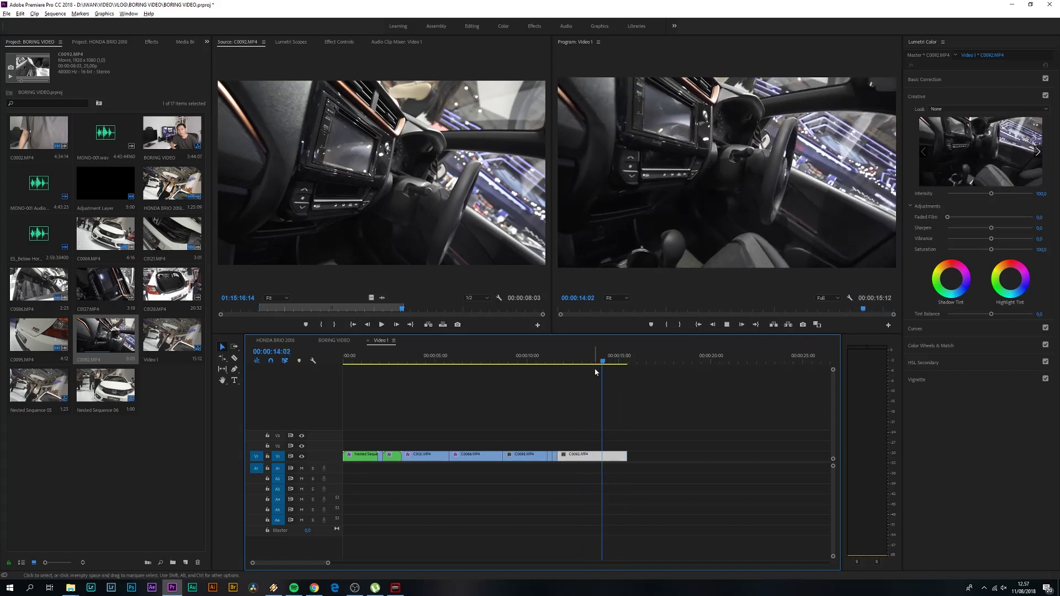
click(584, 363)
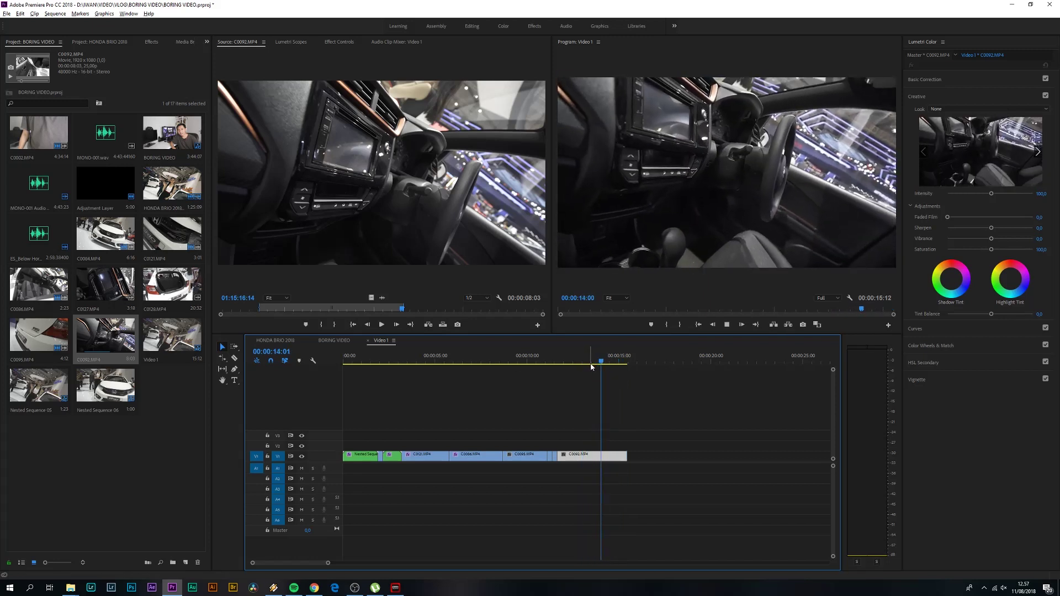
key(space)
drag(612, 365, 600, 367)
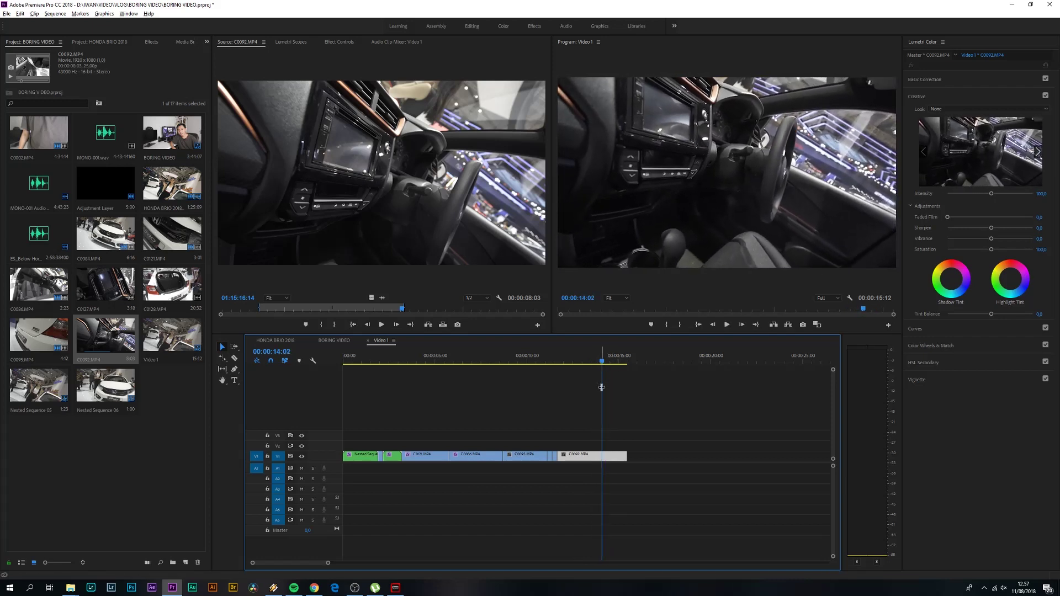
- Delete C0092's split-off end piece so V1 ends at 00:00:14:02
key(v)
click(613, 455)
key(Delete)
click(507, 362)
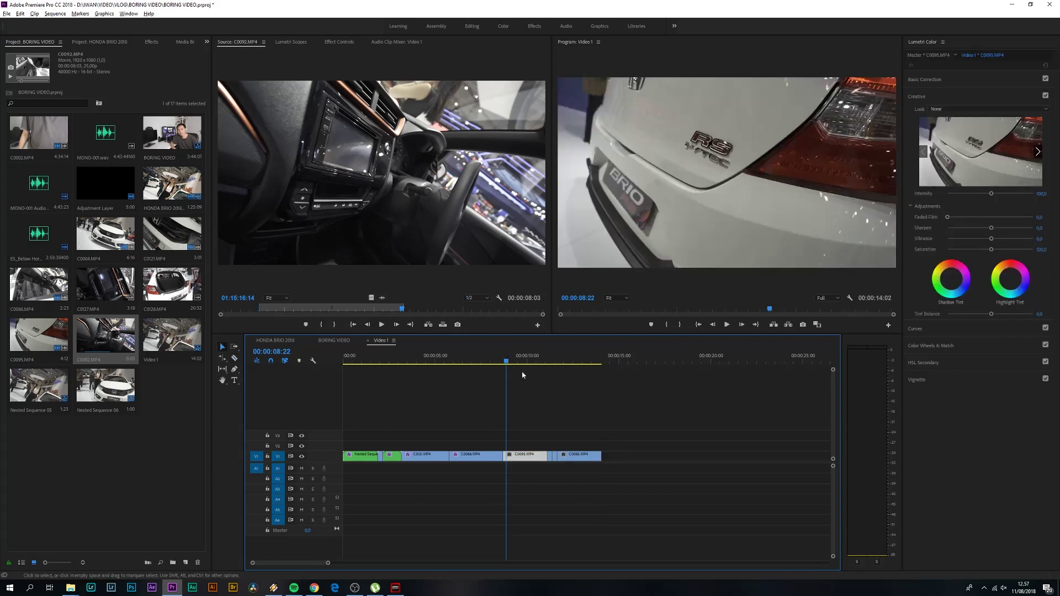
- Apply Warp Stabilizer to the C0095 badge clip and play it back to check the result
click(151, 43)
double_click(43, 206)
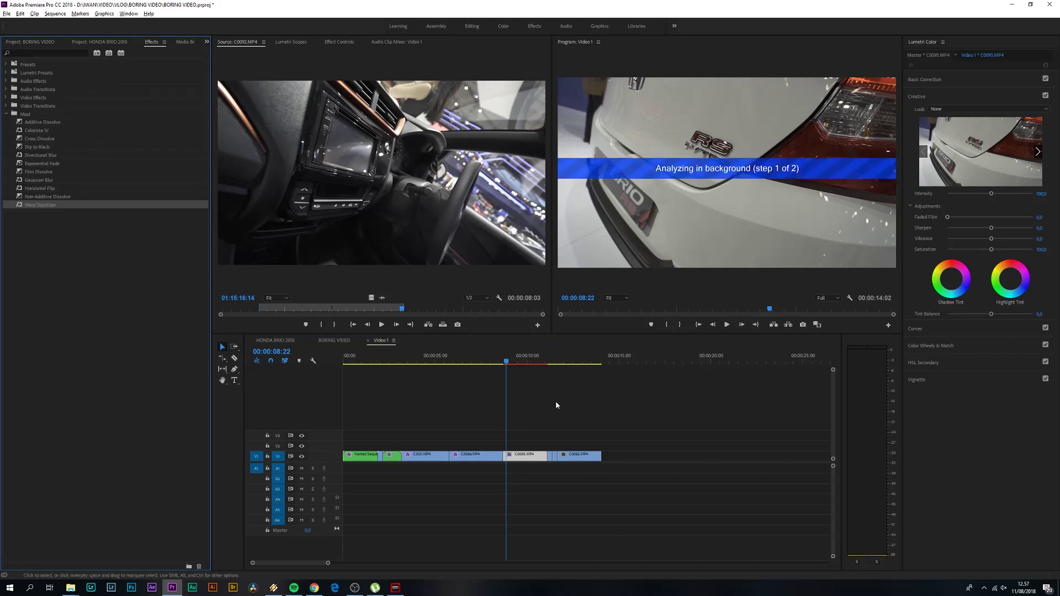
click(573, 360)
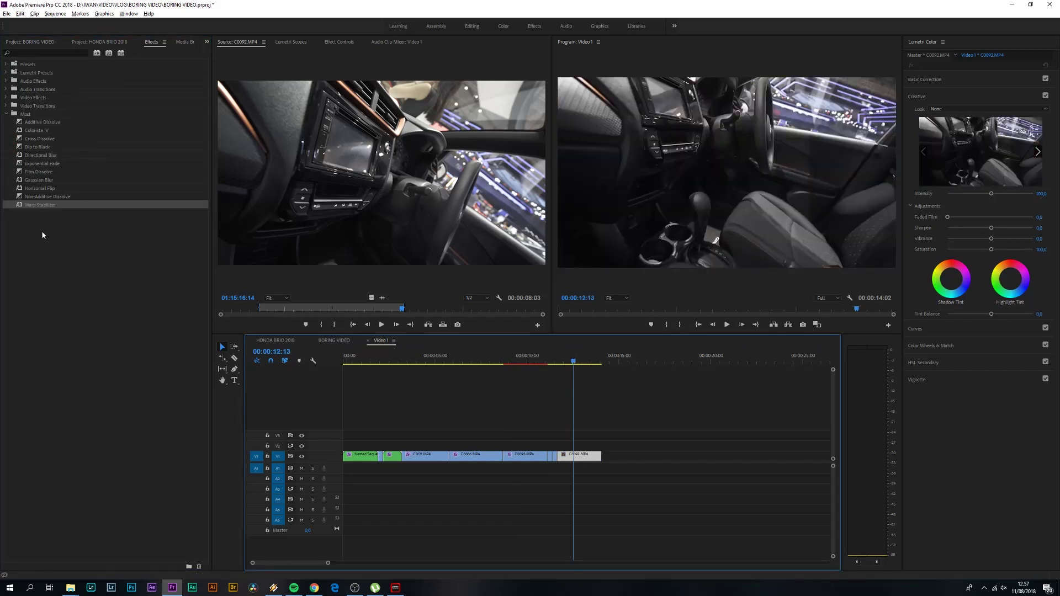
drag(526, 362, 509, 373)
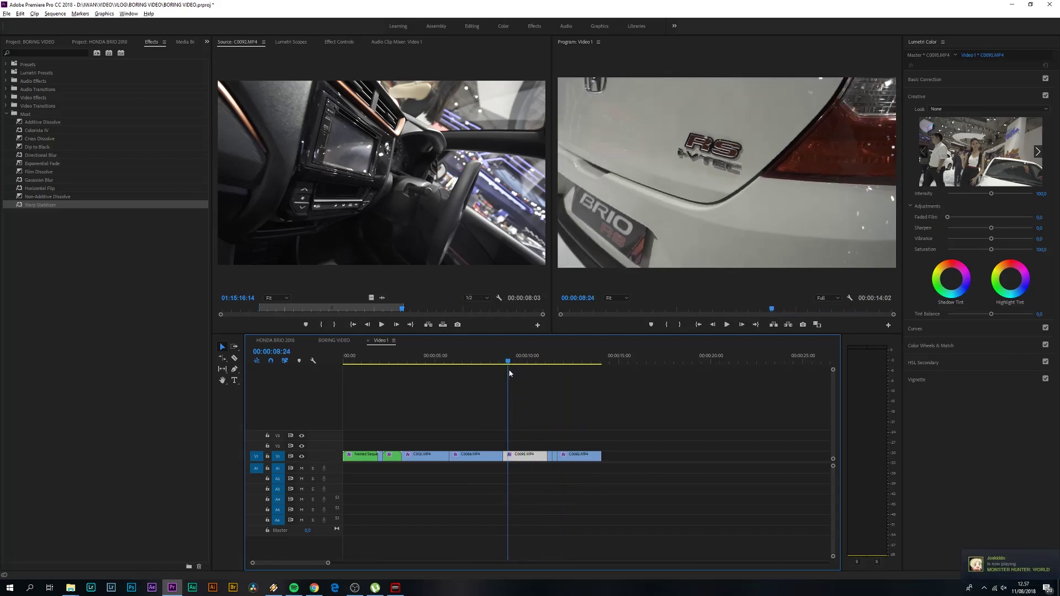
key(space)
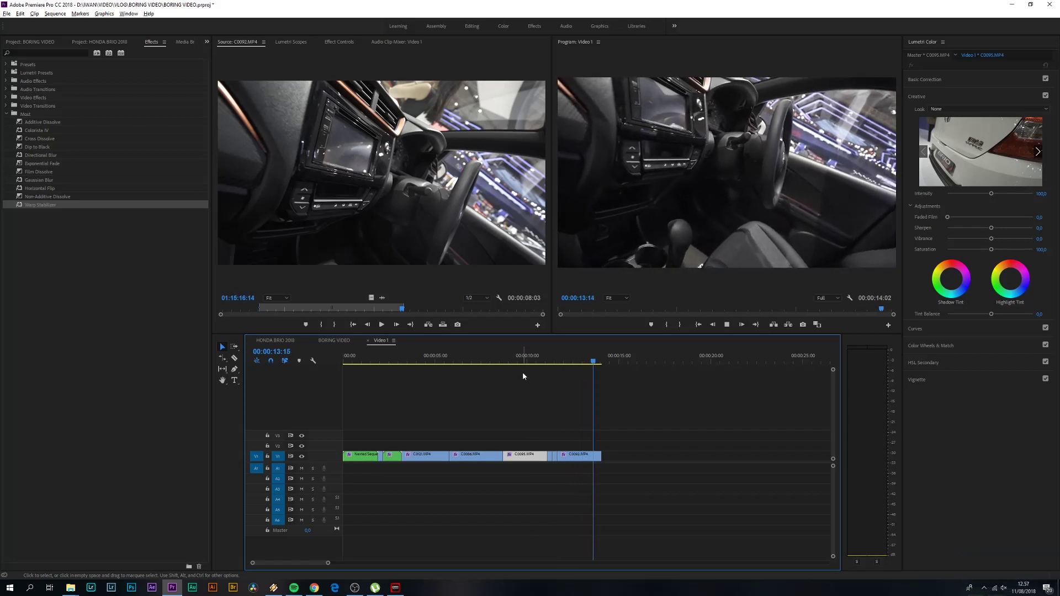
drag(524, 360, 607, 364)
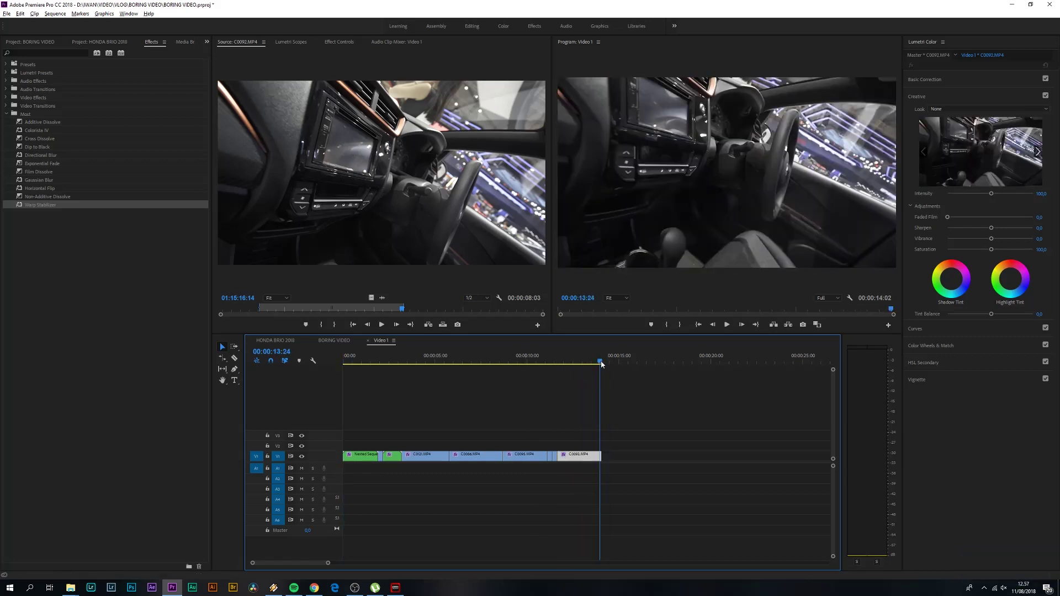
click(48, 43)
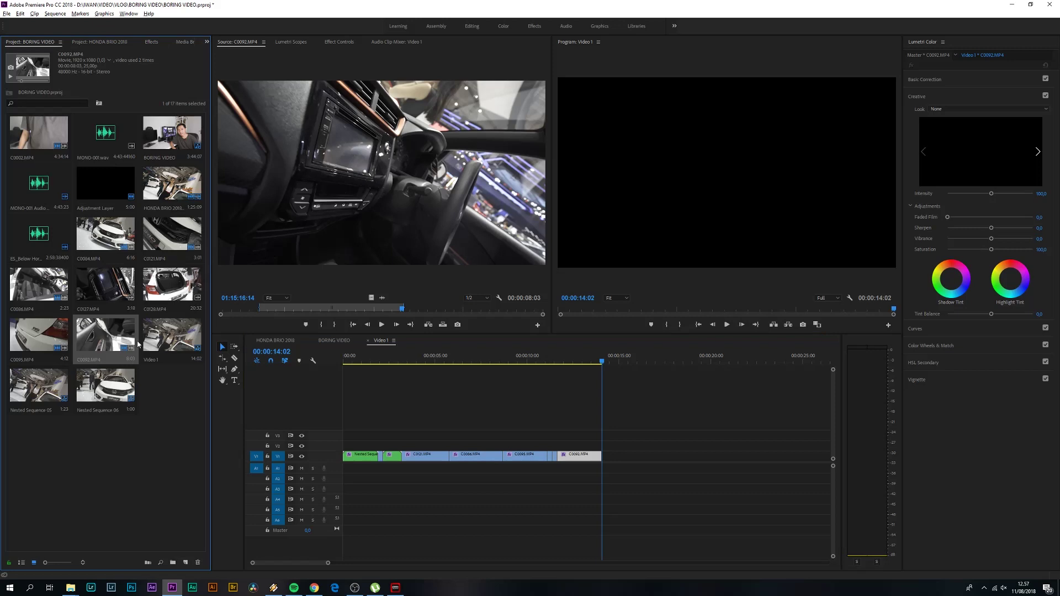
- Preview C0127.MP4 and interpret it at 25 fps
double_click(107, 290)
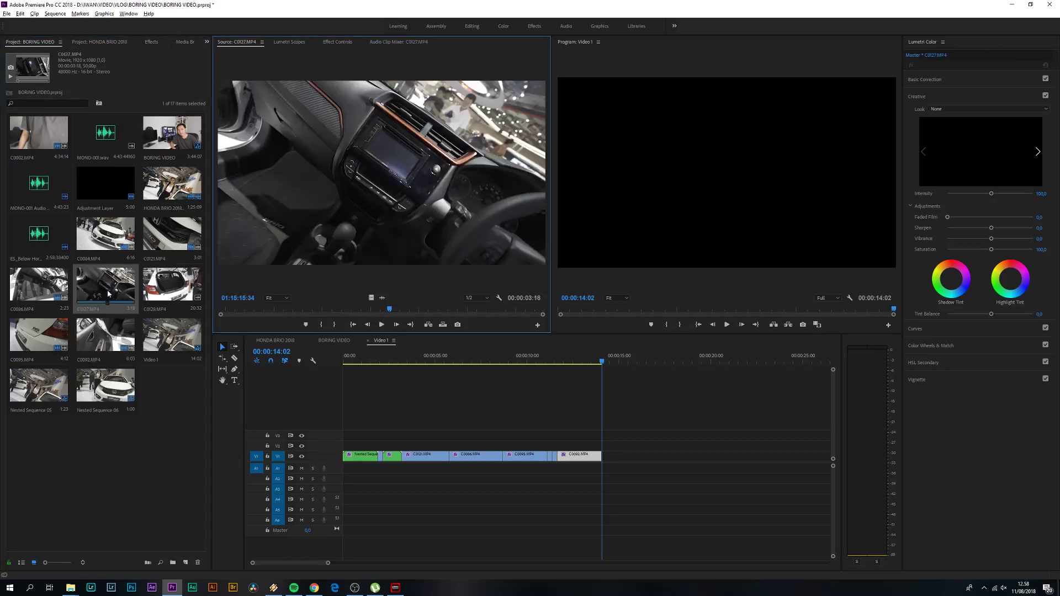
drag(392, 310, 235, 315)
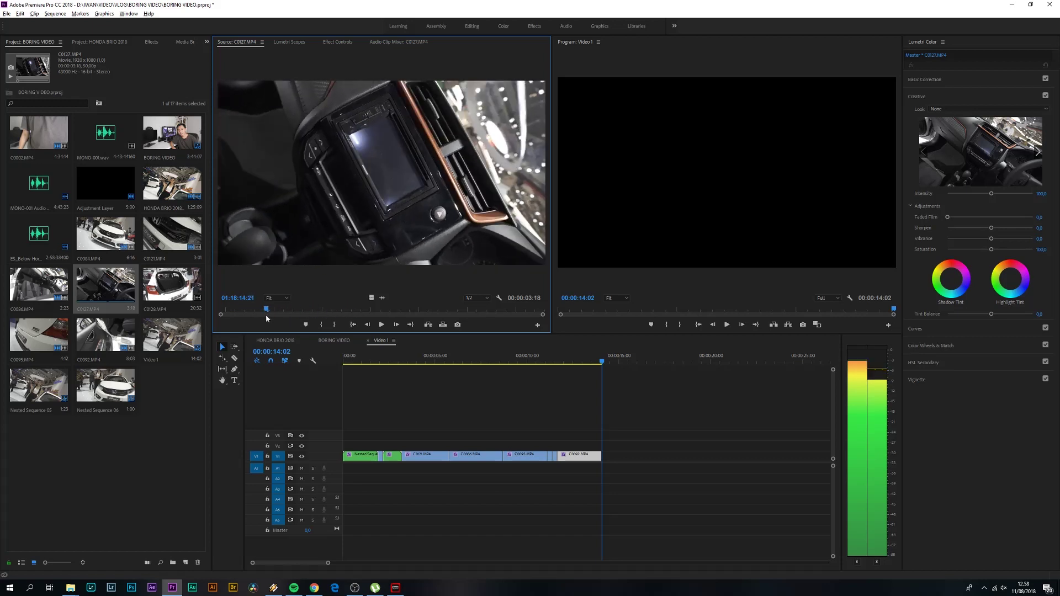
right_click(82, 287)
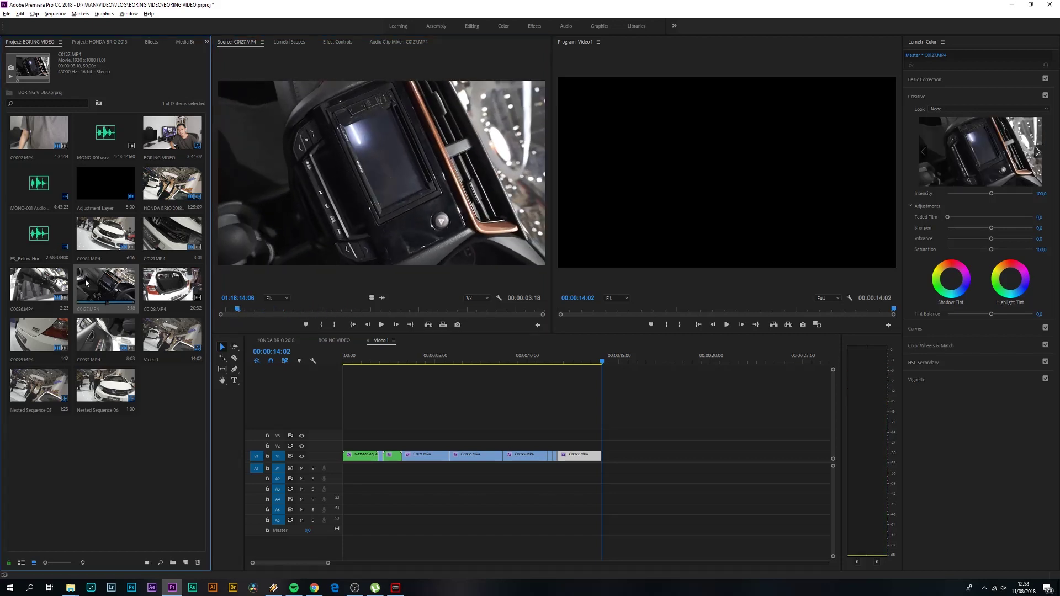
mouse_move(156, 285)
click(199, 291)
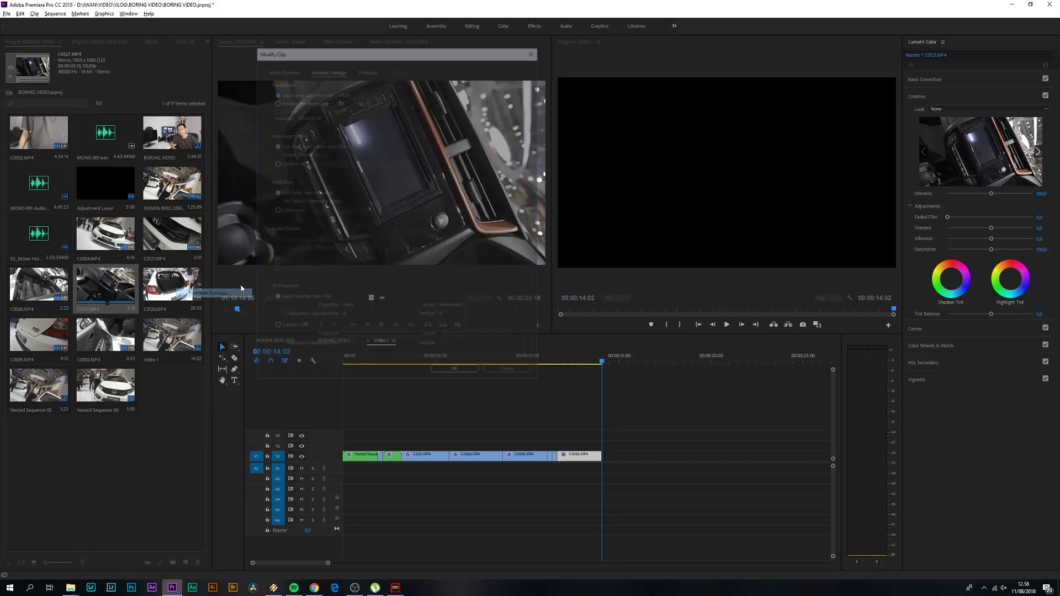
text(25)
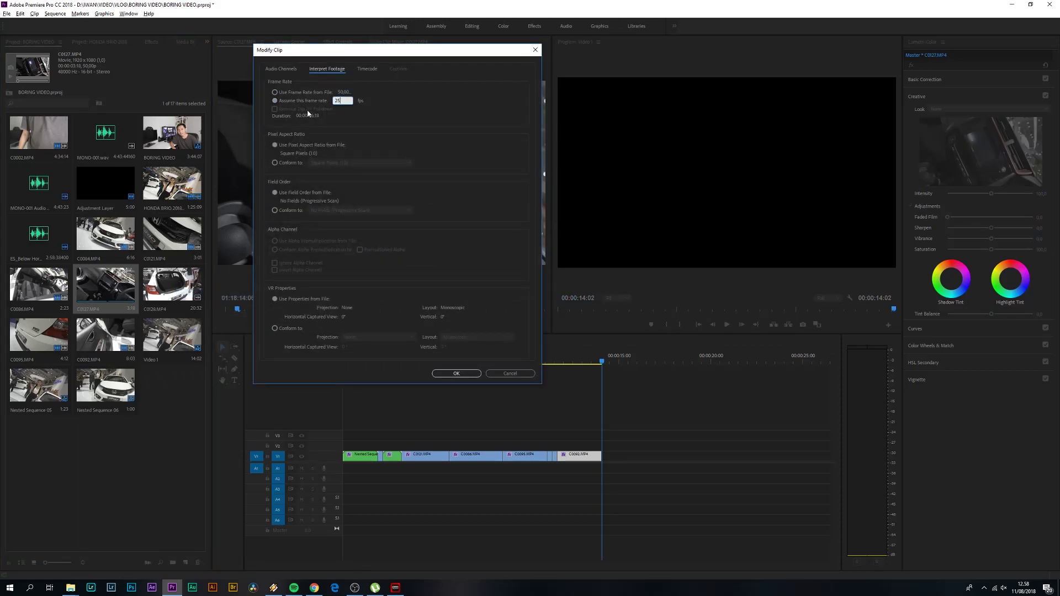
key(Return)
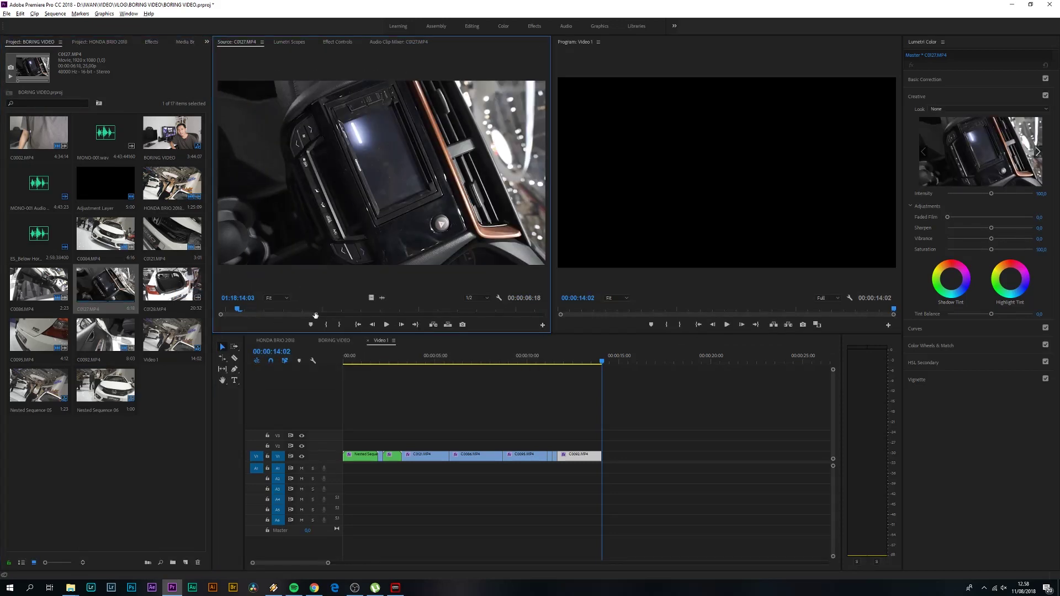
- Mark a 3:17 In/Out range of C0127 and place it on V1 after C0092
drag(233, 311, 231, 315)
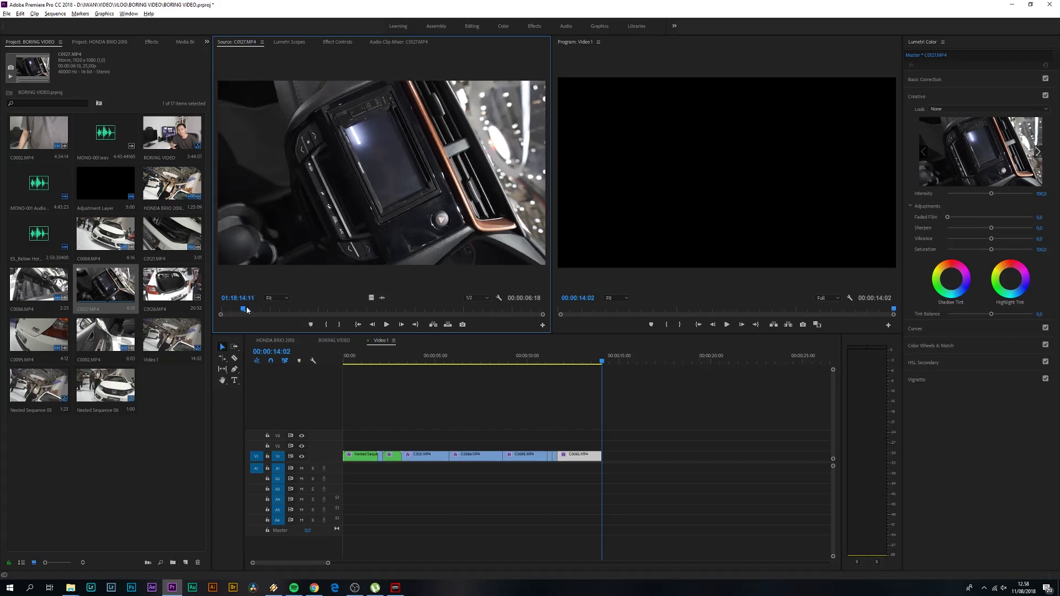
click(326, 326)
drag(237, 313, 404, 317)
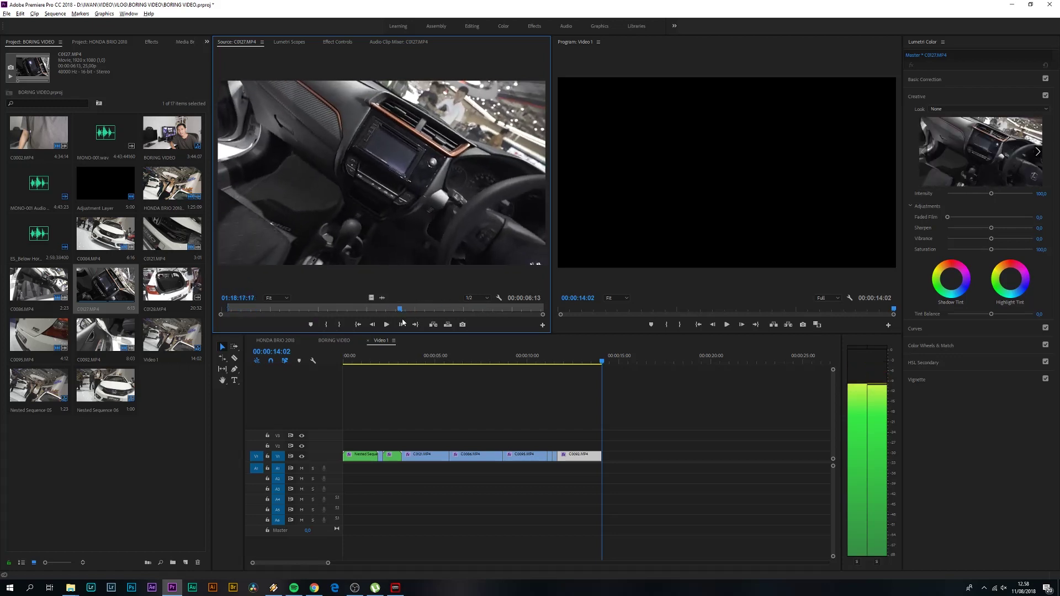
key(o)
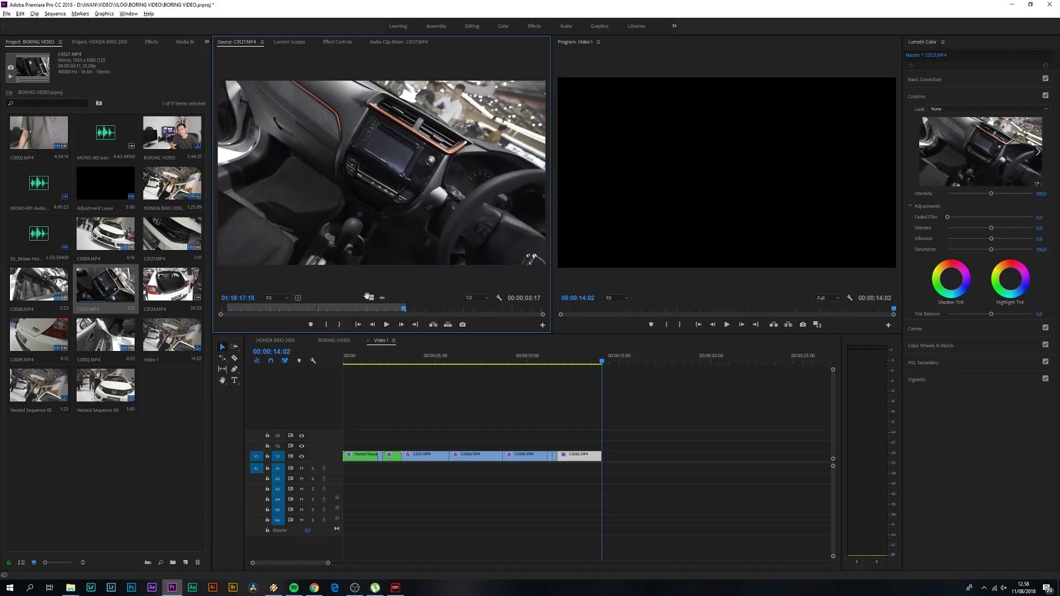
drag(625, 429, 605, 457)
key(space)
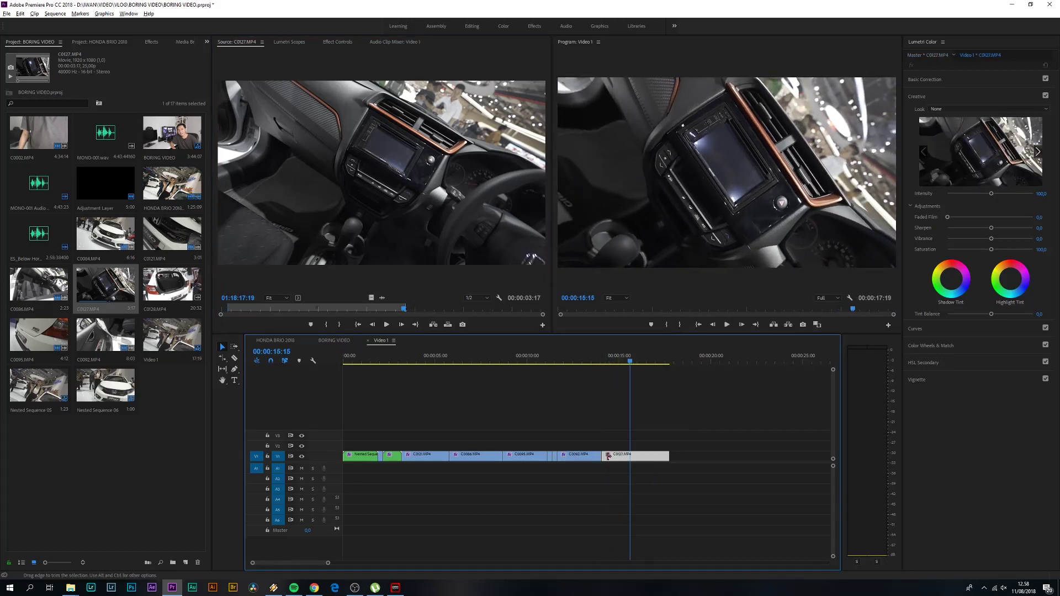
- Delete the gap before C0127 and play back the join with C0092
drag(628, 365, 616, 365)
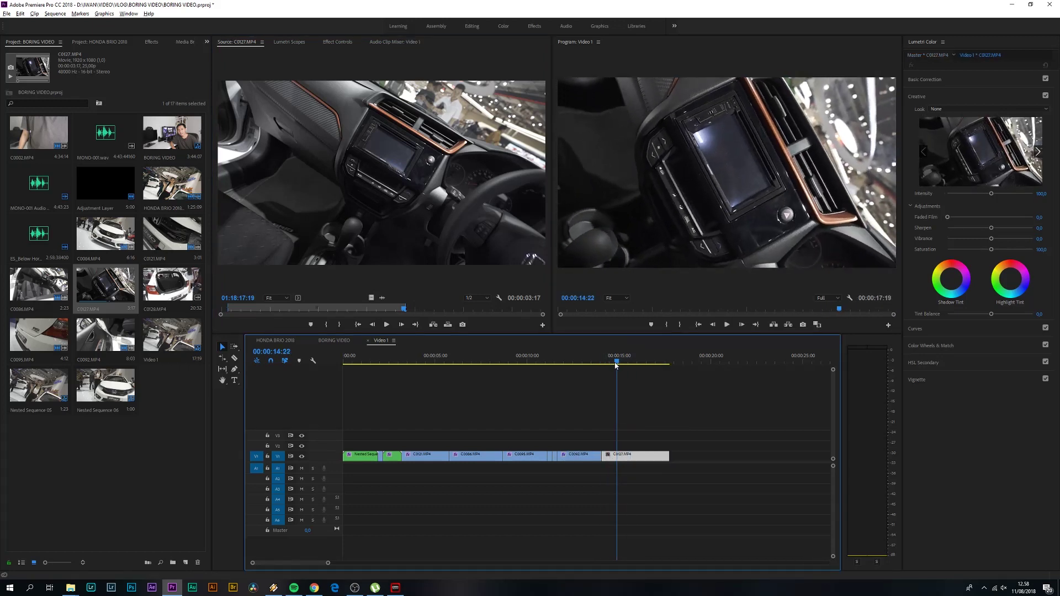
click(610, 458)
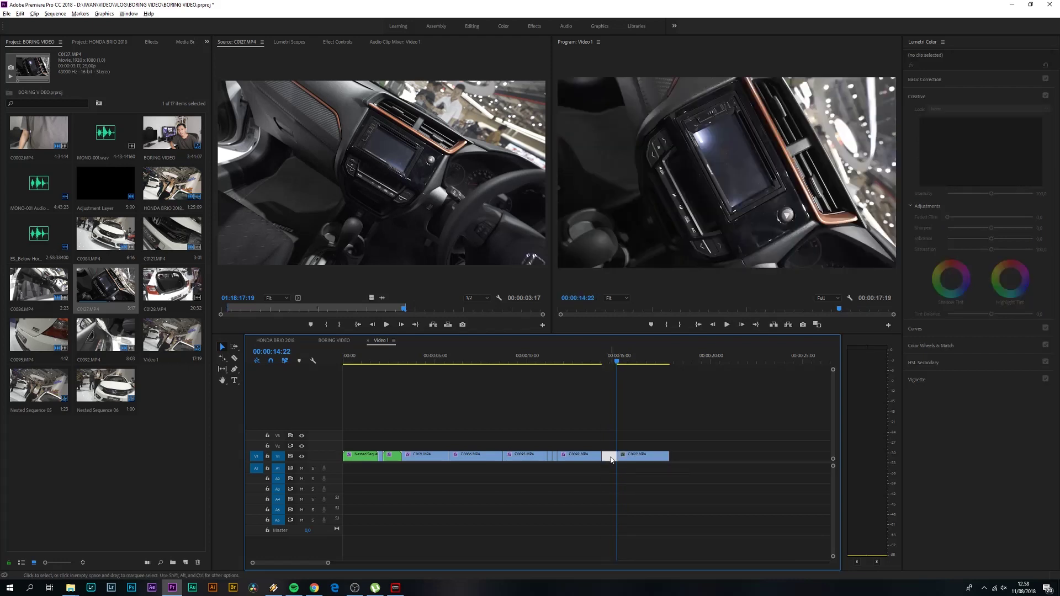
key(Delete)
click(591, 362)
key(space)
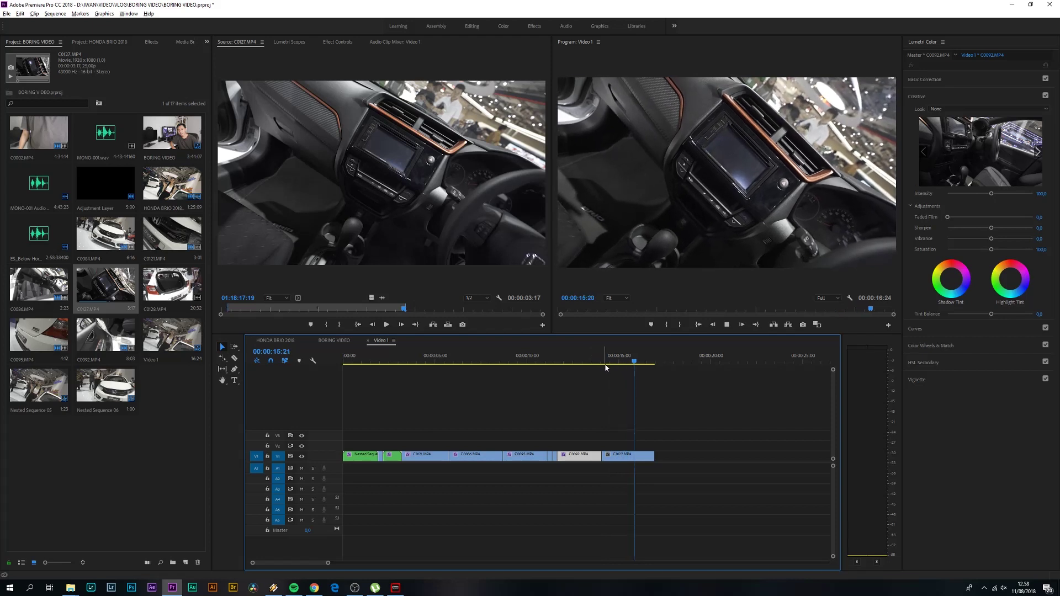
key(space)
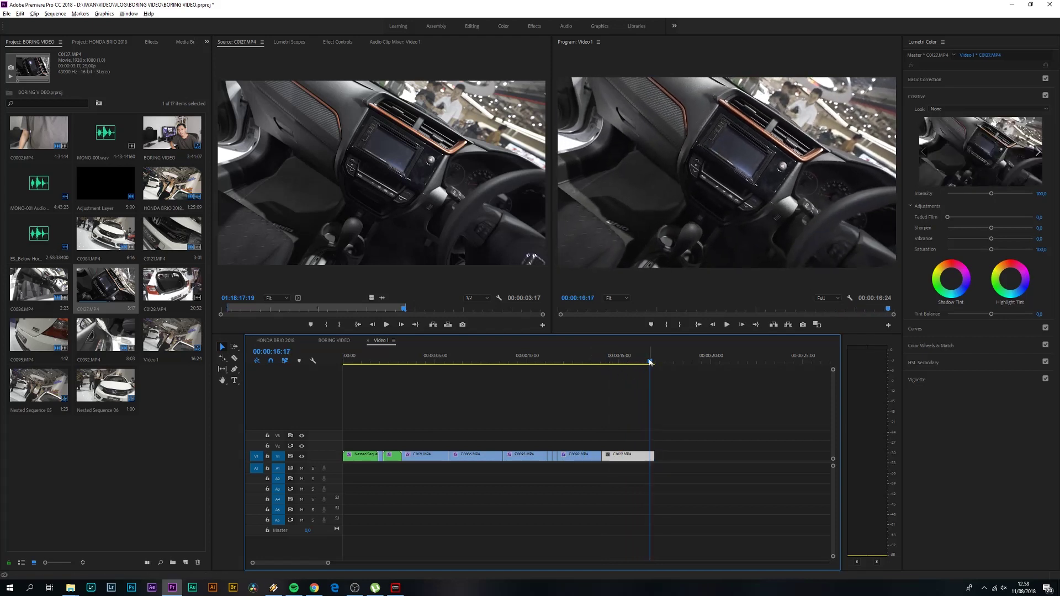
- Trim C0127's end so the sequence ends at 00:00:16:06 and apply Warp Stabilizer
drag(649, 361, 642, 362)
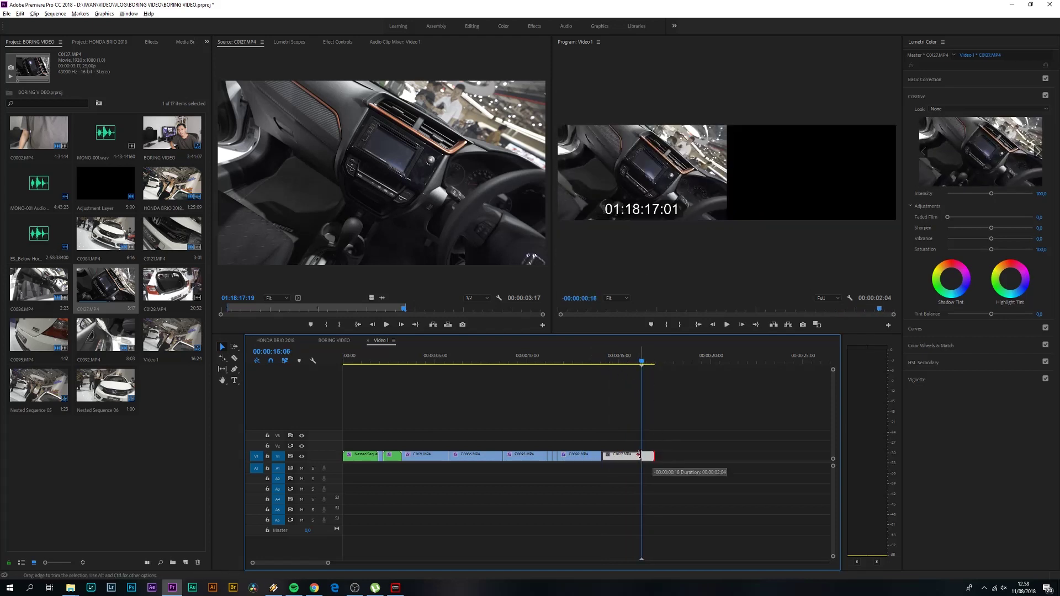
drag(650, 454, 641, 454)
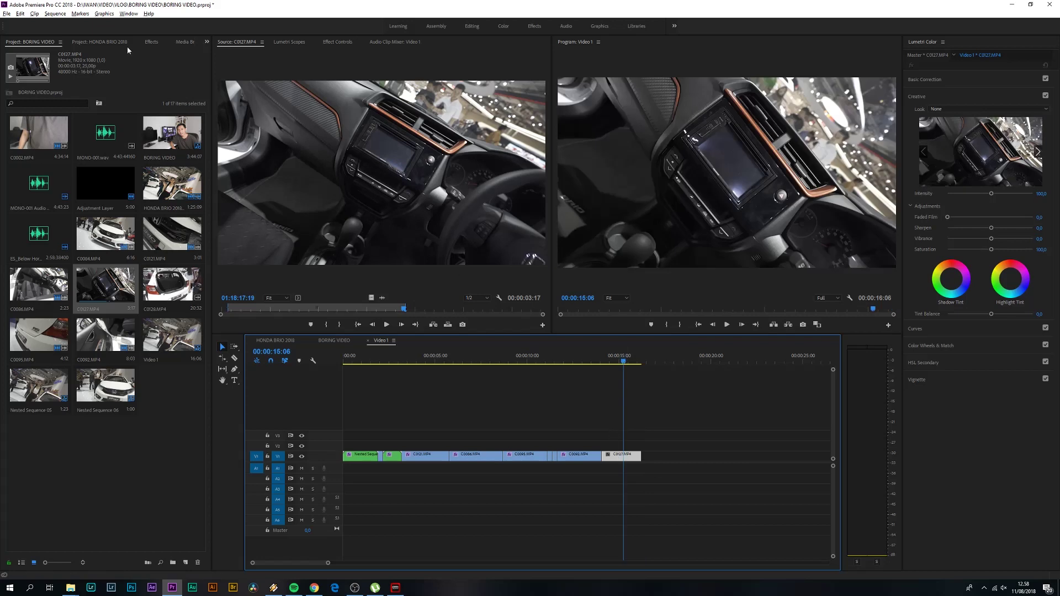
click(149, 43)
double_click(37, 205)
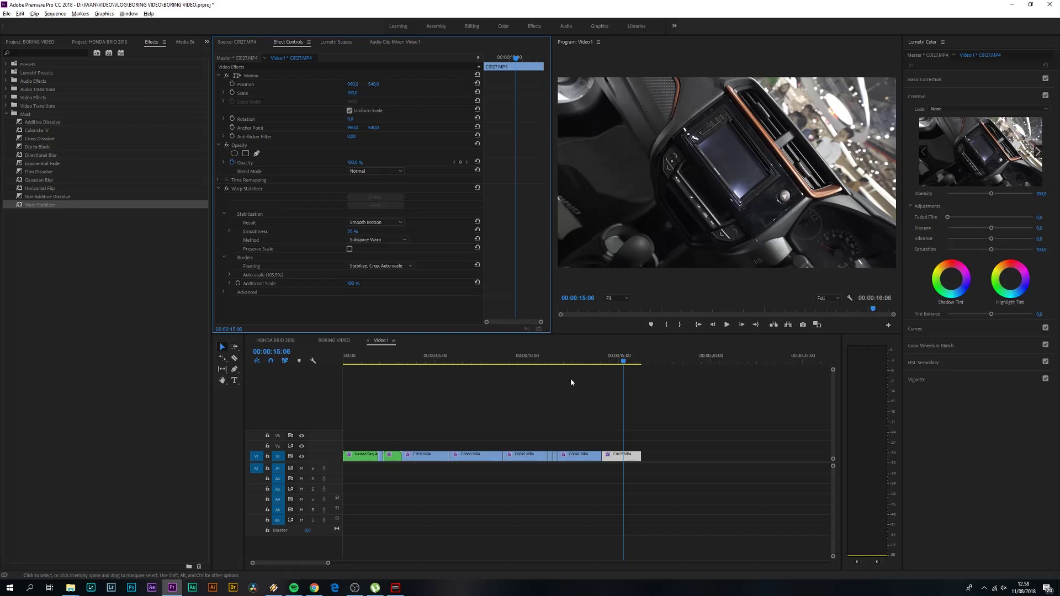
- Play back the stabilized C0127 clip and go to the sequence end
click(581, 362)
key(space)
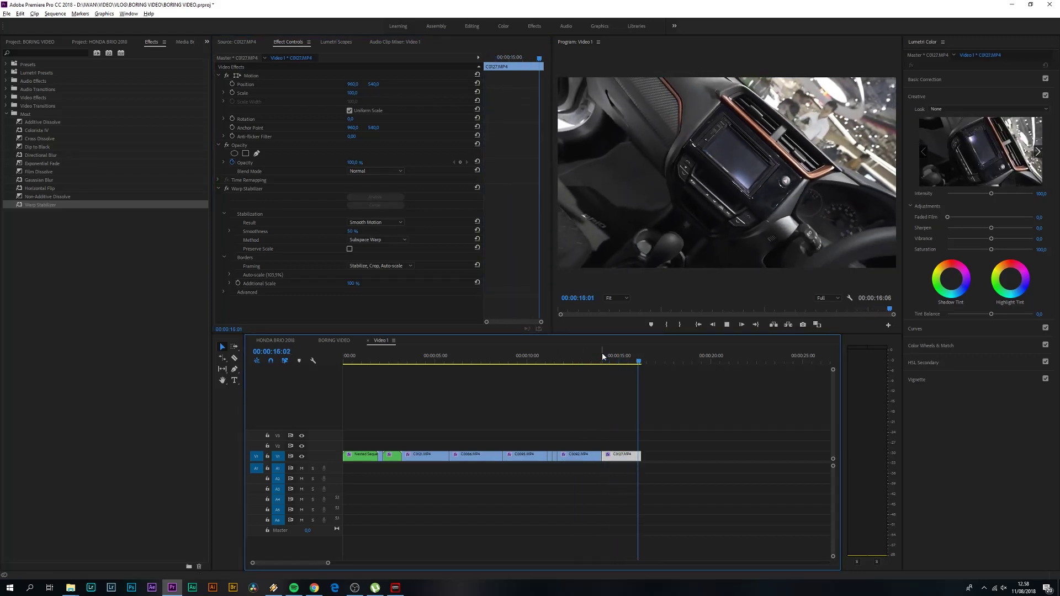
key(space)
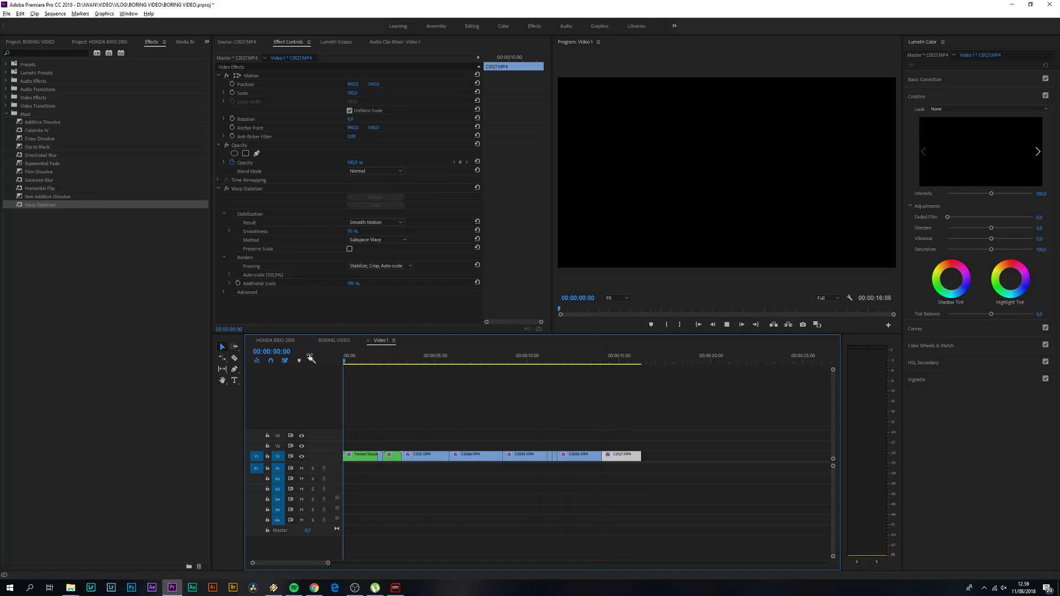
click(516, 358)
key(End)
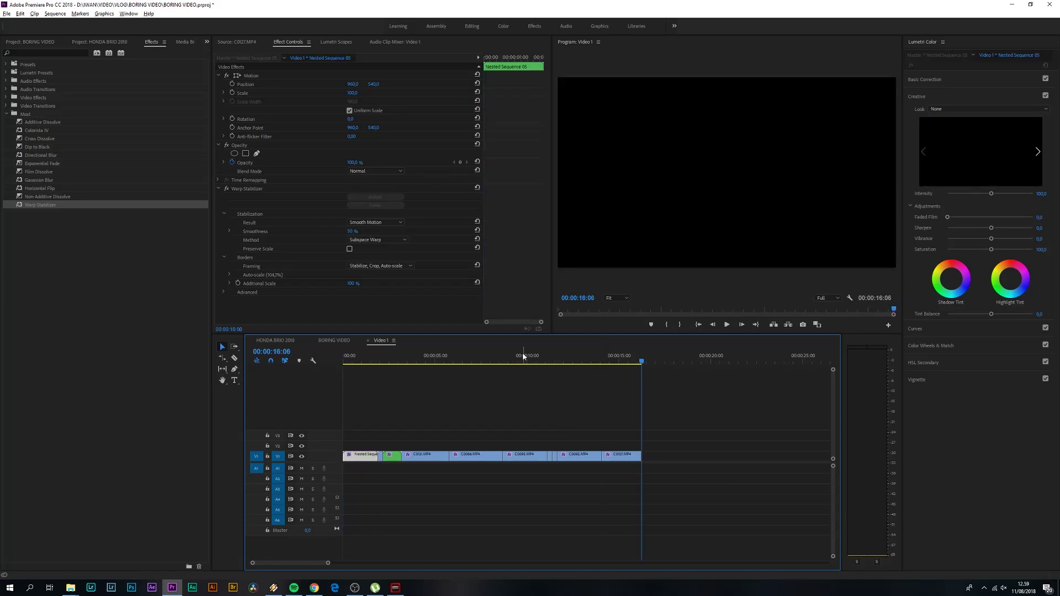
- Mark the whole sequence, render In to Out, and play it from the start
key(ctrl+a)
key(slash)
click(55, 14)
click(71, 33)
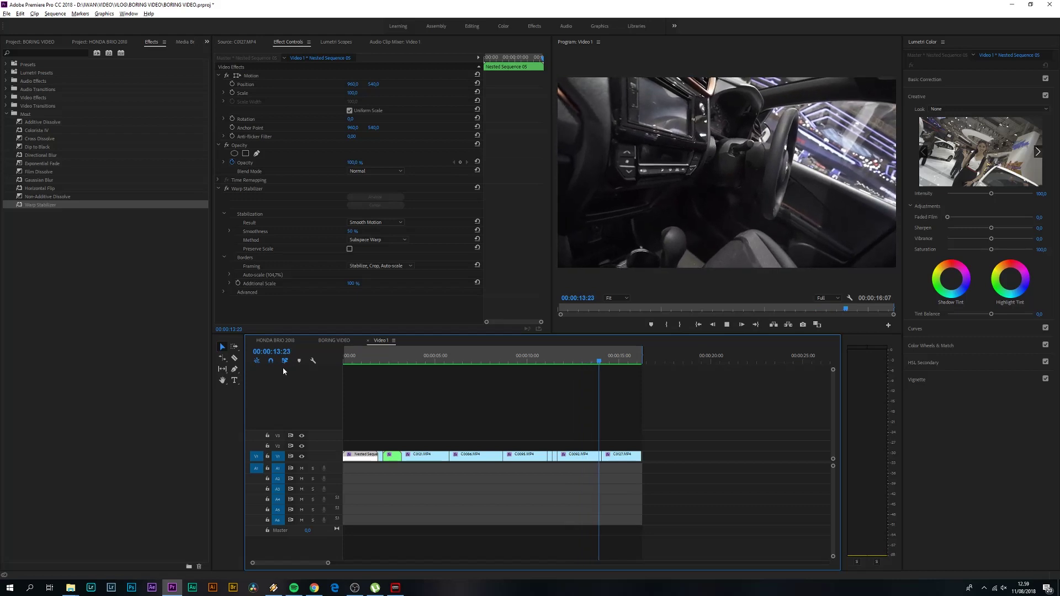
key(space)
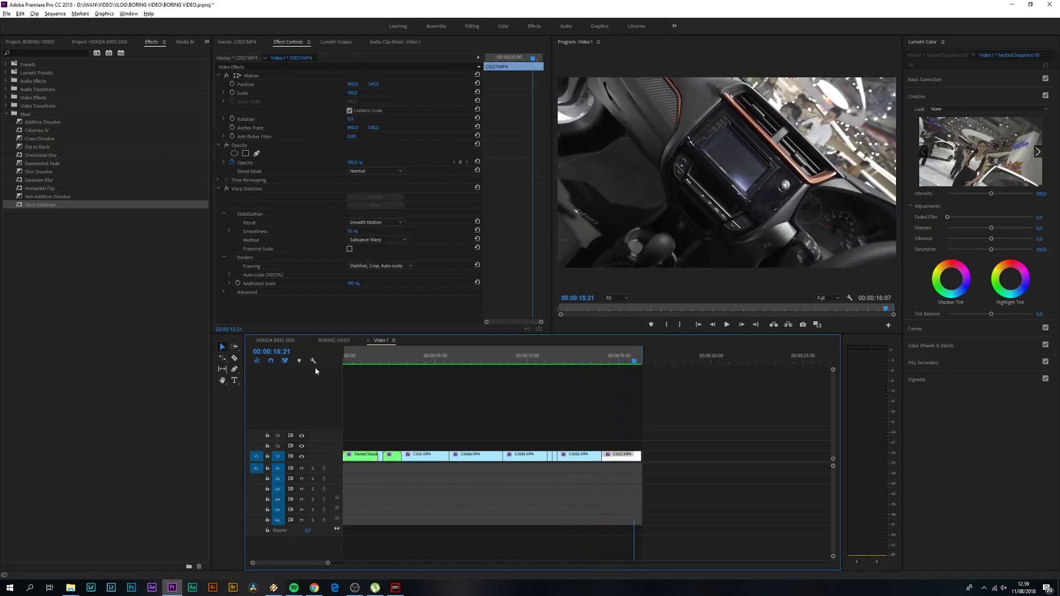
key(Home)
key(space)
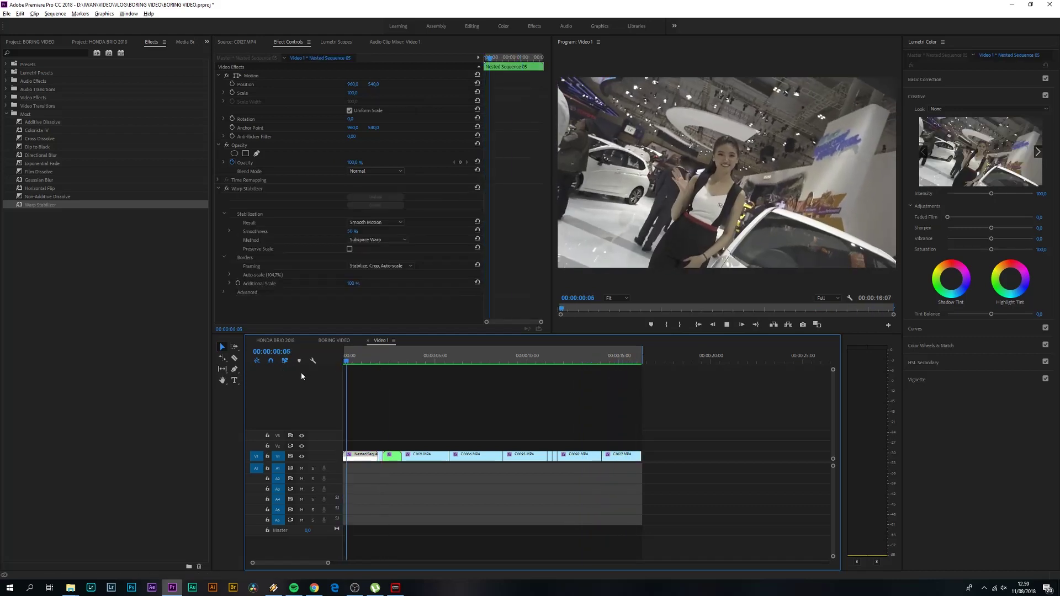